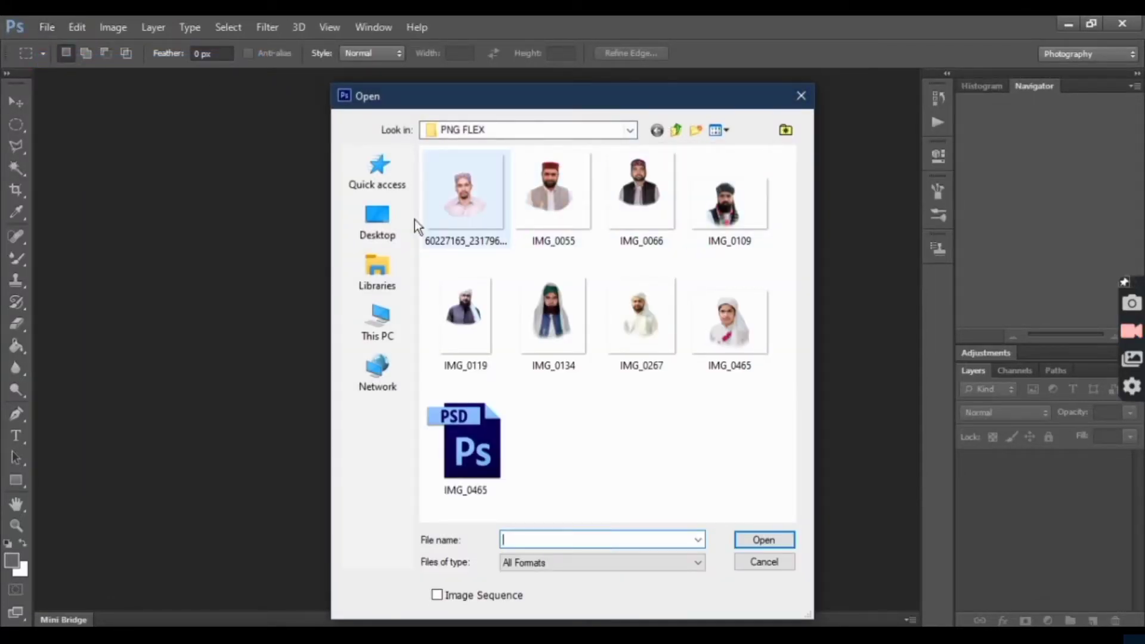
# Step: Open the raw photo IMG_0001.CR2 from the Desktop into Camera Raw
pyautogui.click(371, 238)
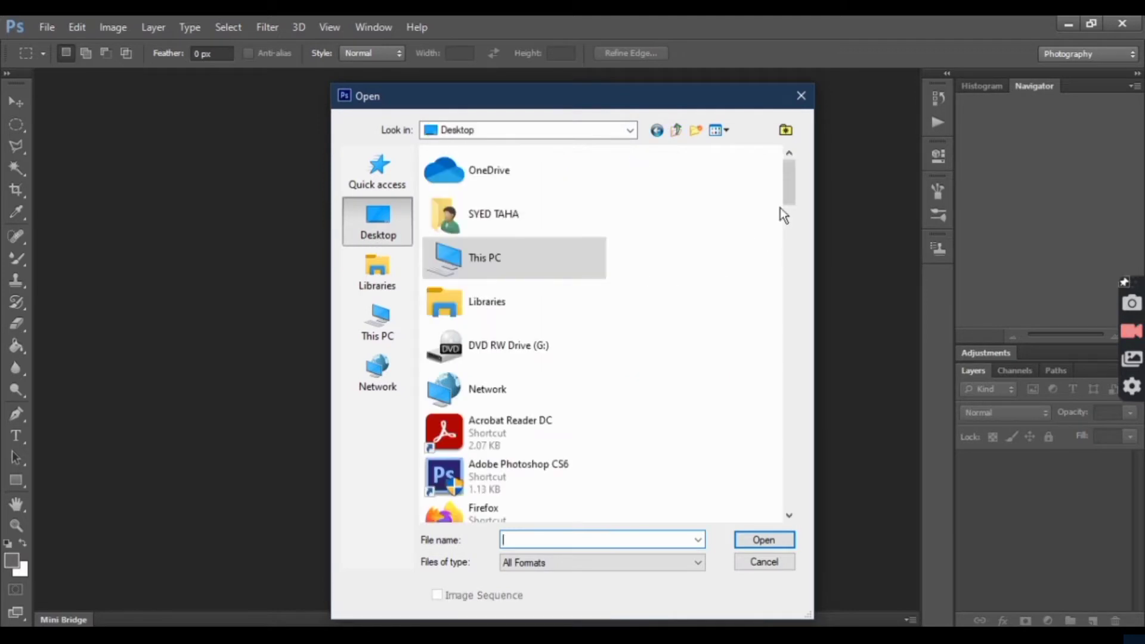
pyautogui.moveTo(788, 198); pyautogui.dragTo(803, 371)
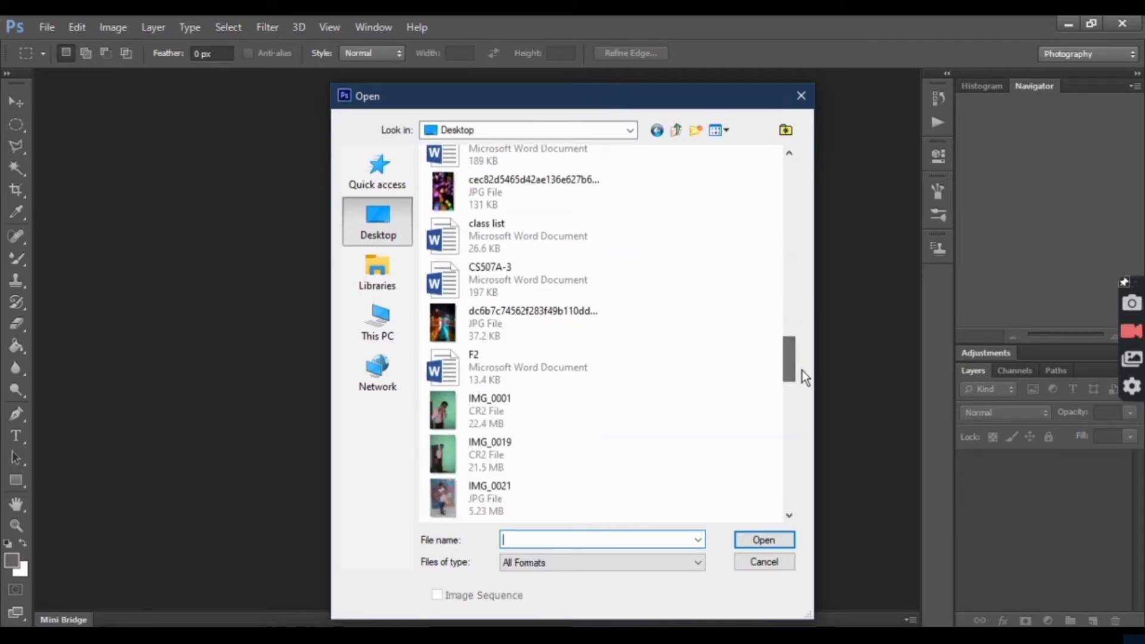
pyautogui.click(514, 408)
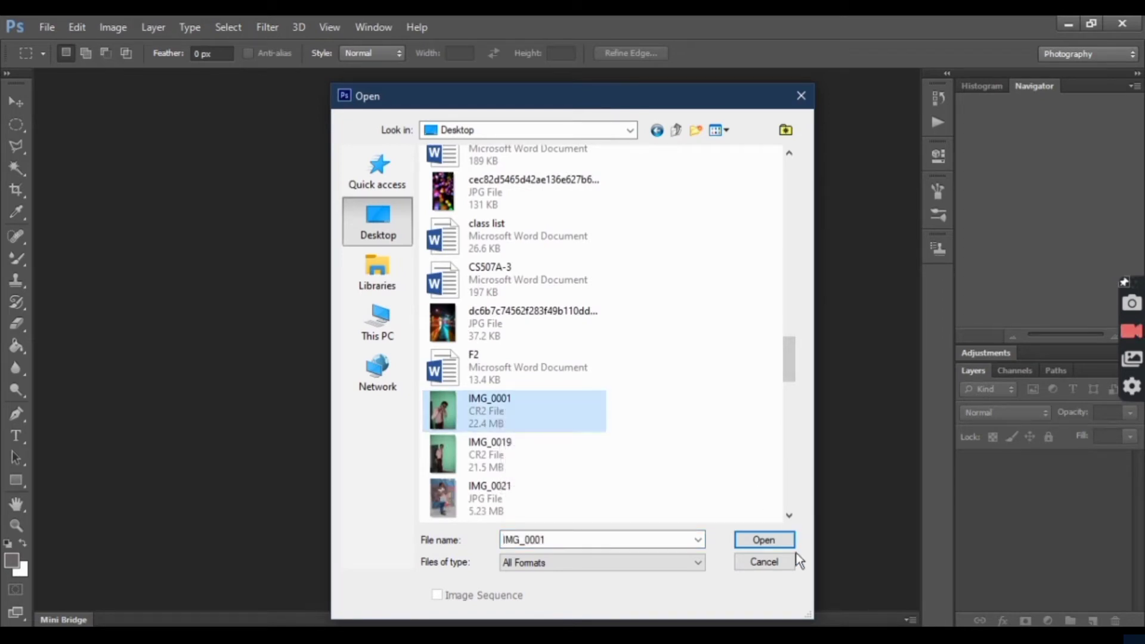
pyautogui.click(771, 543)
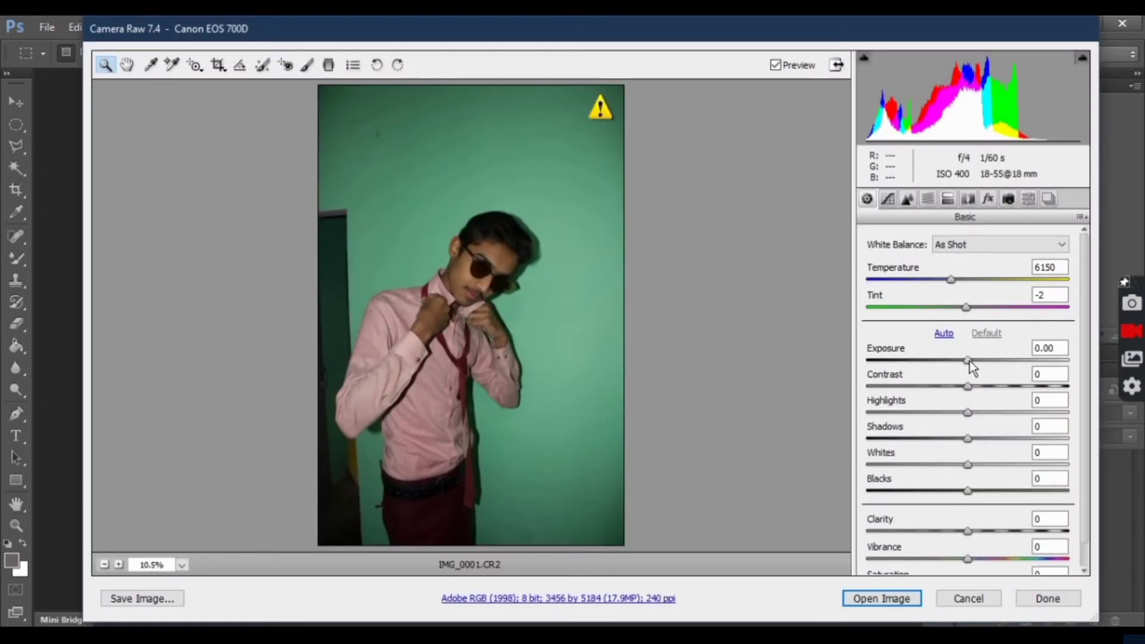
# Step: Set Exposure +0.60, Highlights -36, Shadows -13, Clarity +9, Blacks -10, and lower Contrast slightly
pyautogui.moveTo(969, 360); pyautogui.dragTo(976, 360)
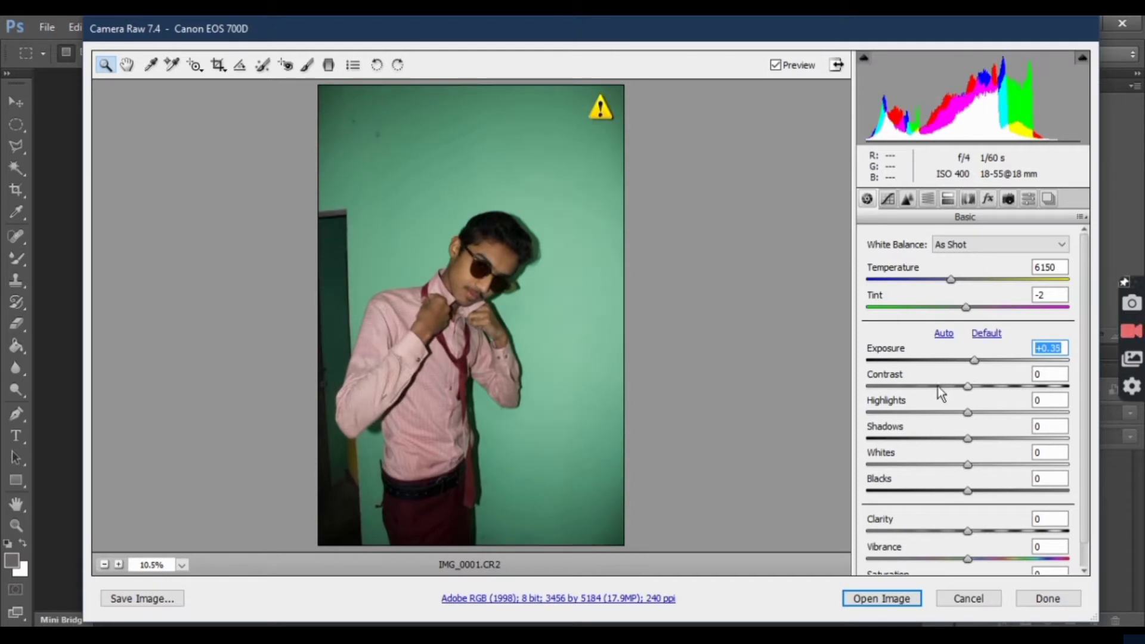
pyautogui.click(932, 411)
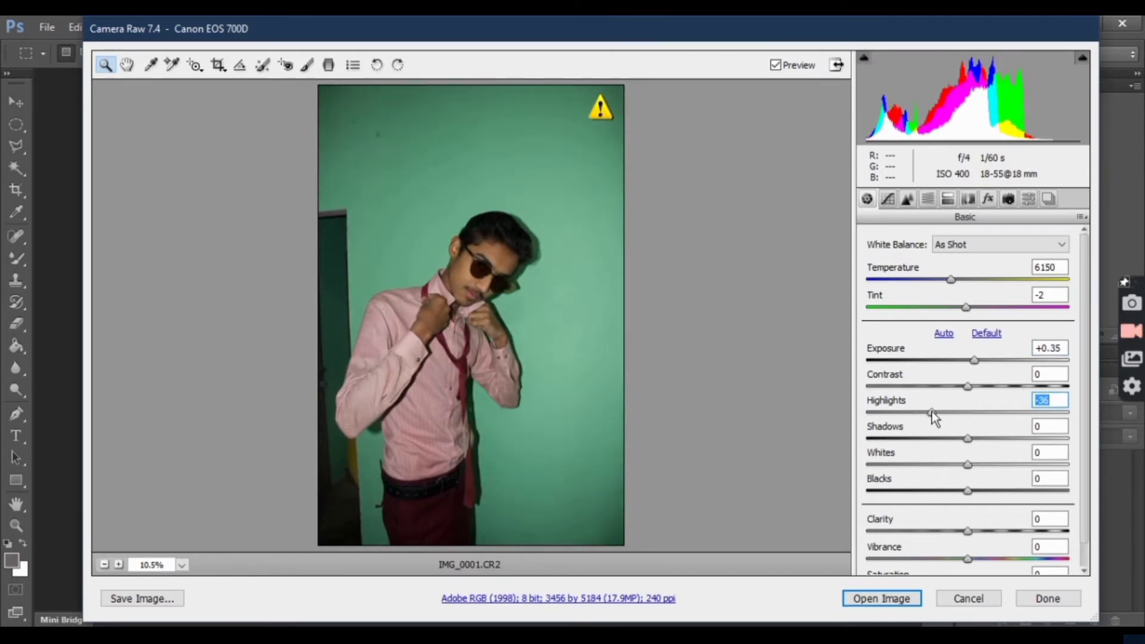
pyautogui.moveTo(974, 360)
pyautogui.mouseDown()
pyautogui.moveTo(992, 360)
pyautogui.moveTo(979, 360)
pyautogui.mouseUp()
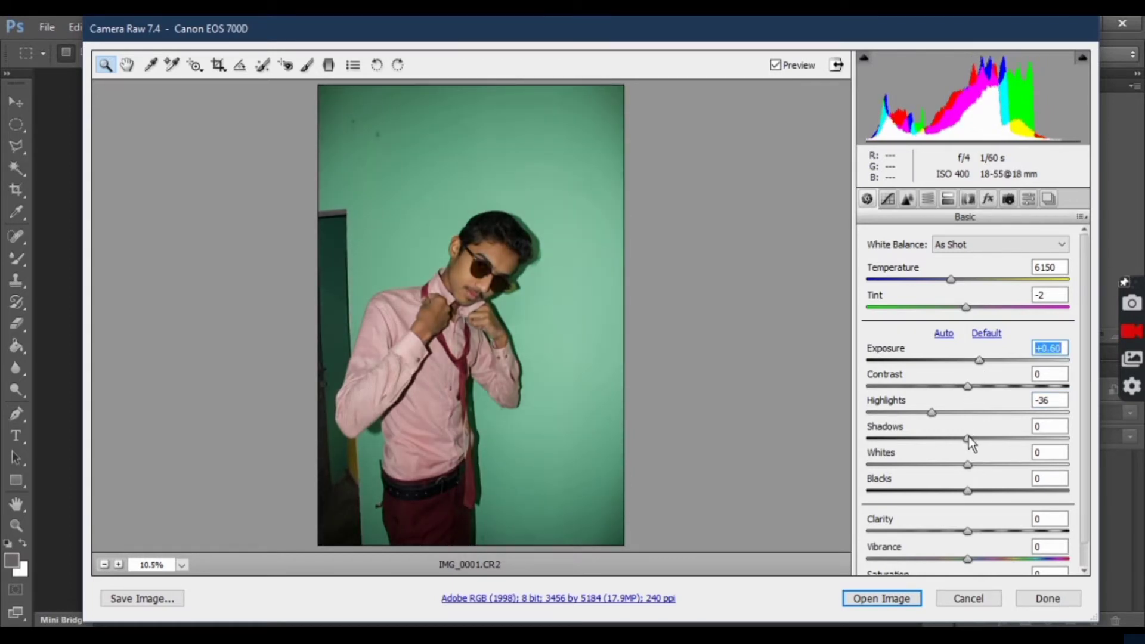
pyautogui.moveTo(969, 439); pyautogui.dragTo(955, 439)
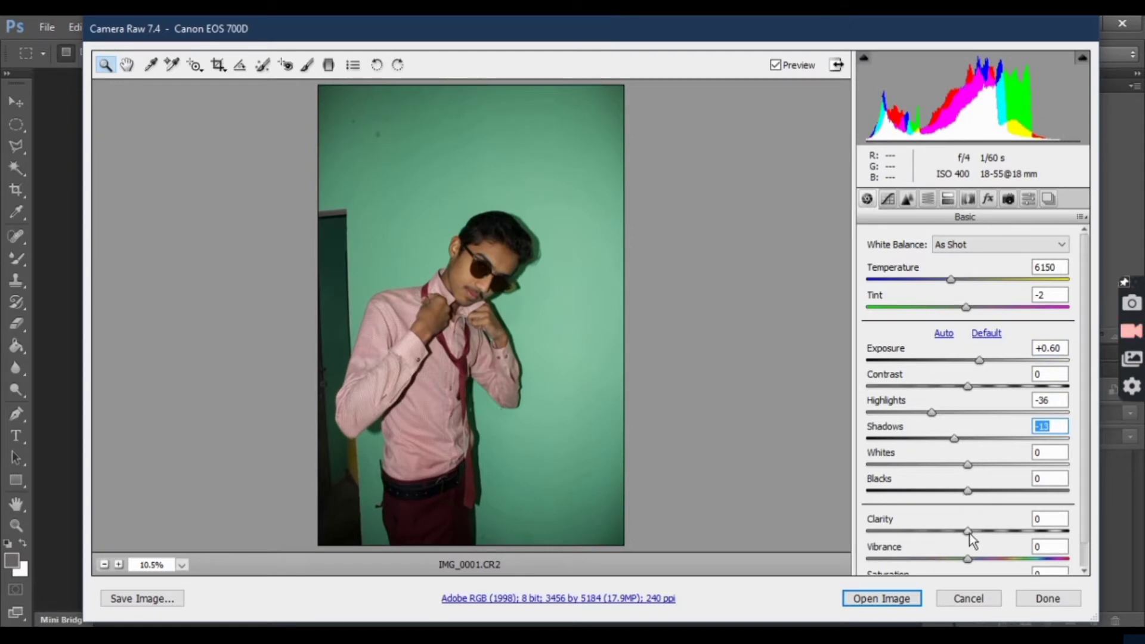
pyautogui.moveTo(969, 533); pyautogui.dragTo(975, 534)
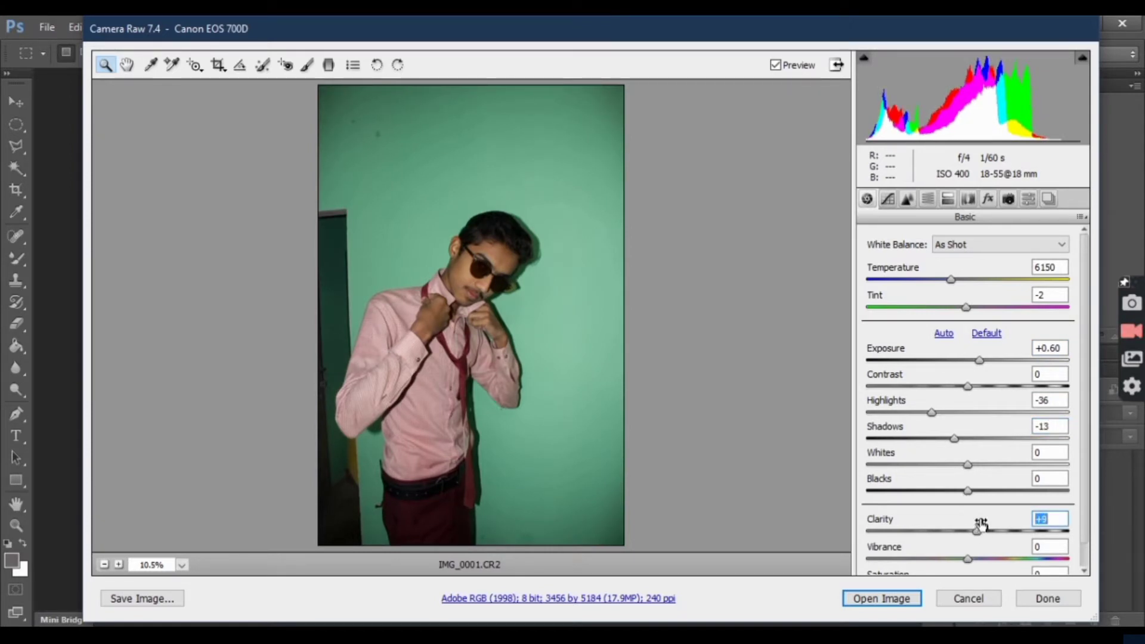
pyautogui.moveTo(968, 491)
pyautogui.mouseDown()
pyautogui.moveTo(955, 491)
pyautogui.moveTo(975, 465)
pyautogui.mouseUp()
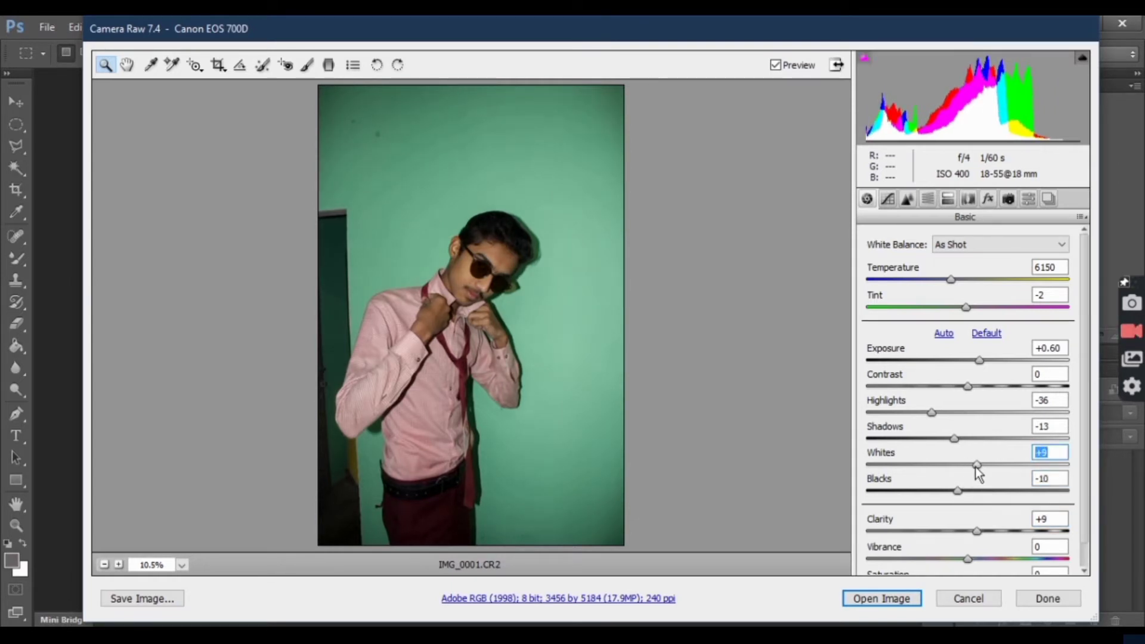
pyautogui.moveTo(964, 385); pyautogui.dragTo(959, 386)
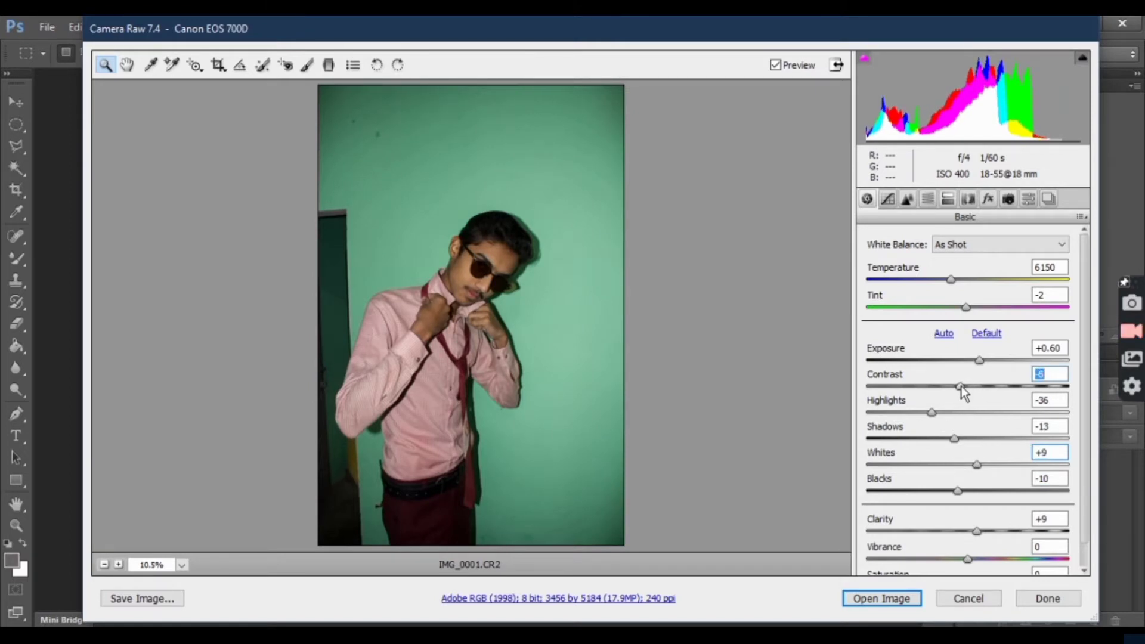
# Step: Lower Oranges saturation, raise Oranges luminance to +27, and open the image in Photoshop
pyautogui.click(948, 199)
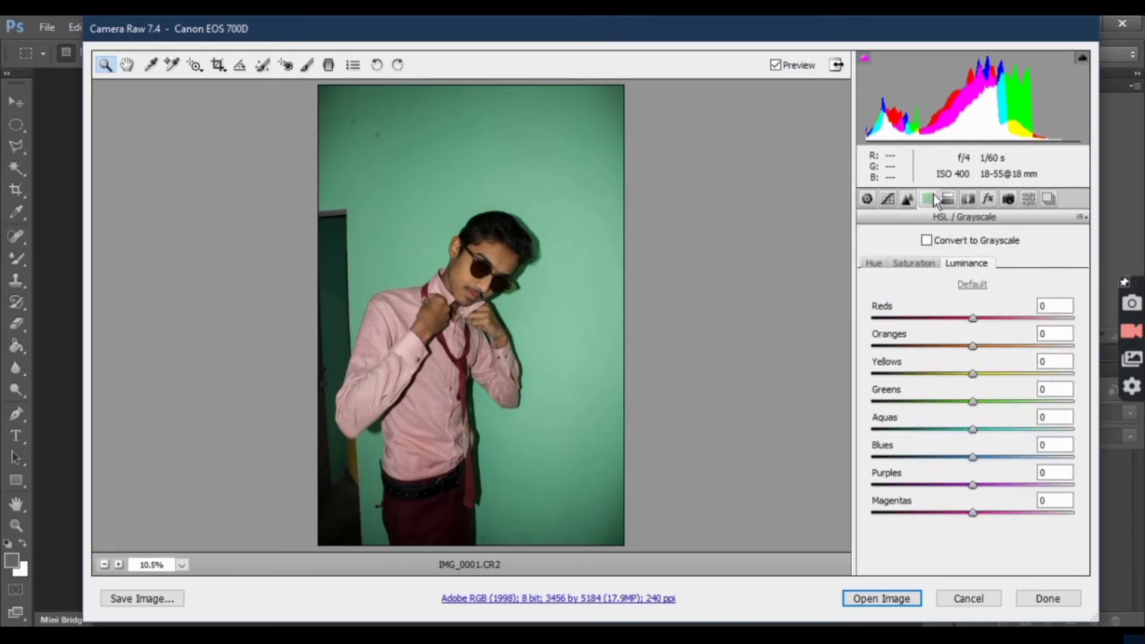
pyautogui.click(927, 263)
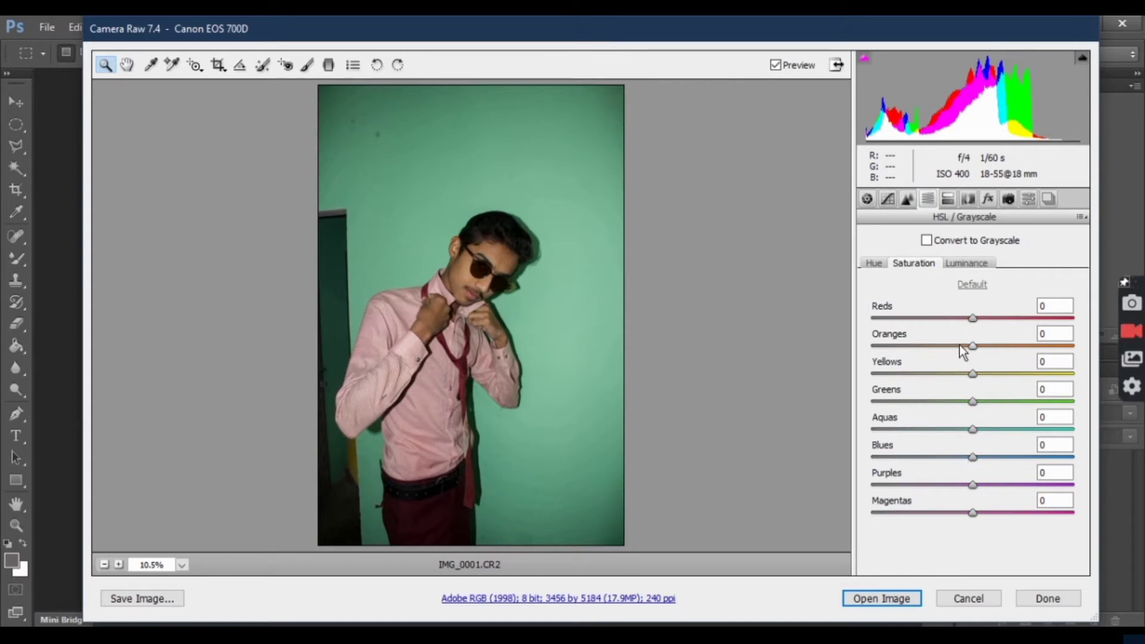
pyautogui.moveTo(964, 346); pyautogui.dragTo(960, 346)
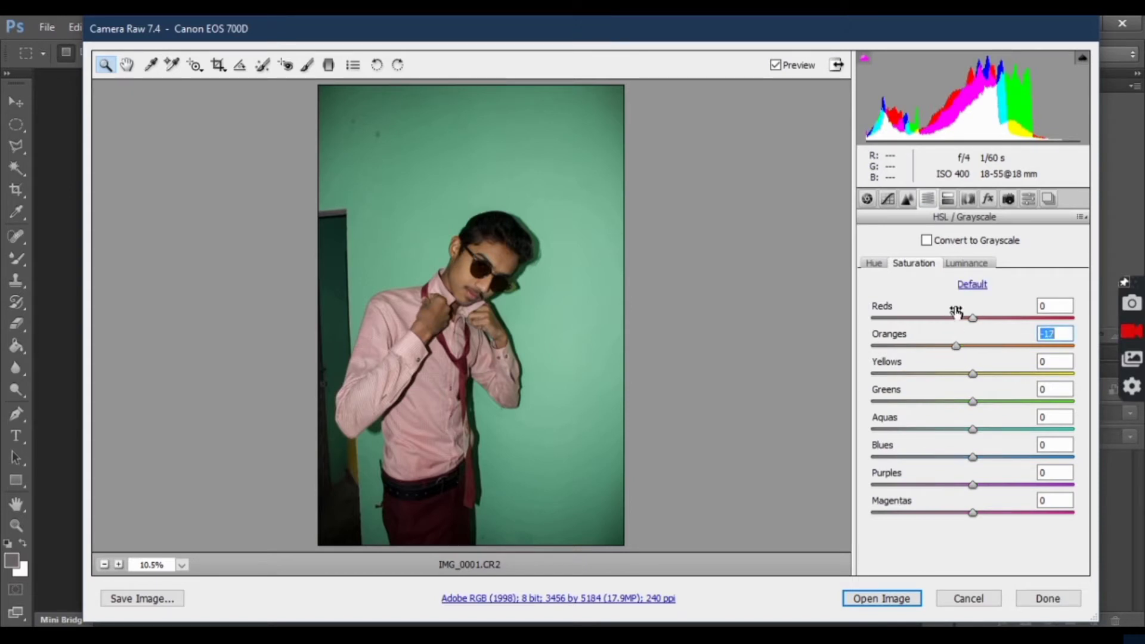
pyautogui.click(966, 262)
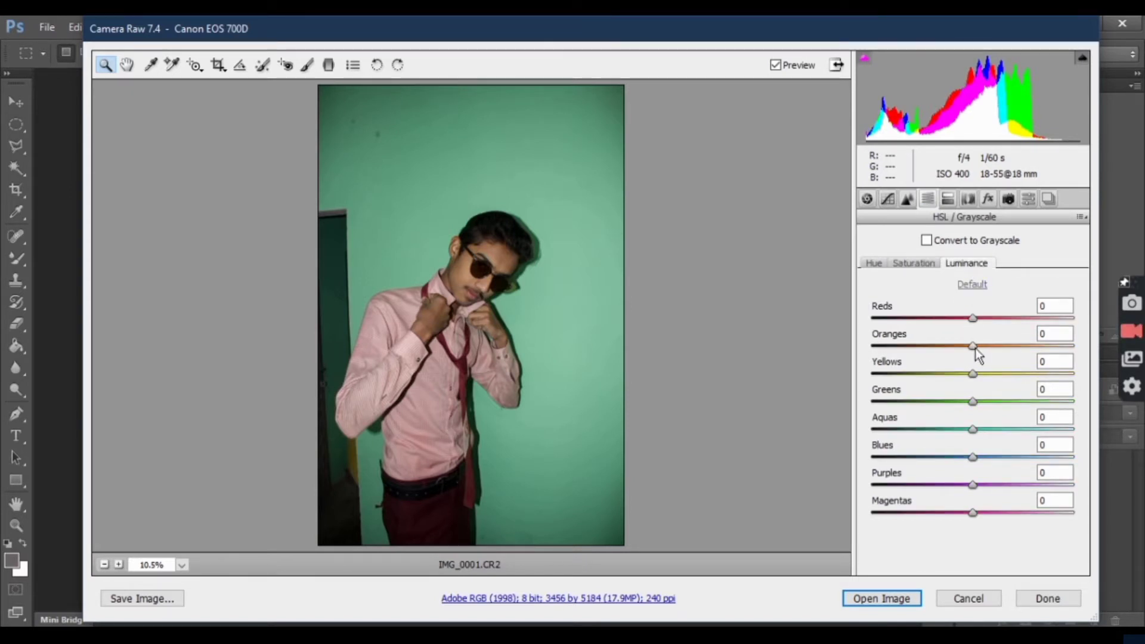
pyautogui.moveTo(975, 349); pyautogui.dragTo(1002, 349)
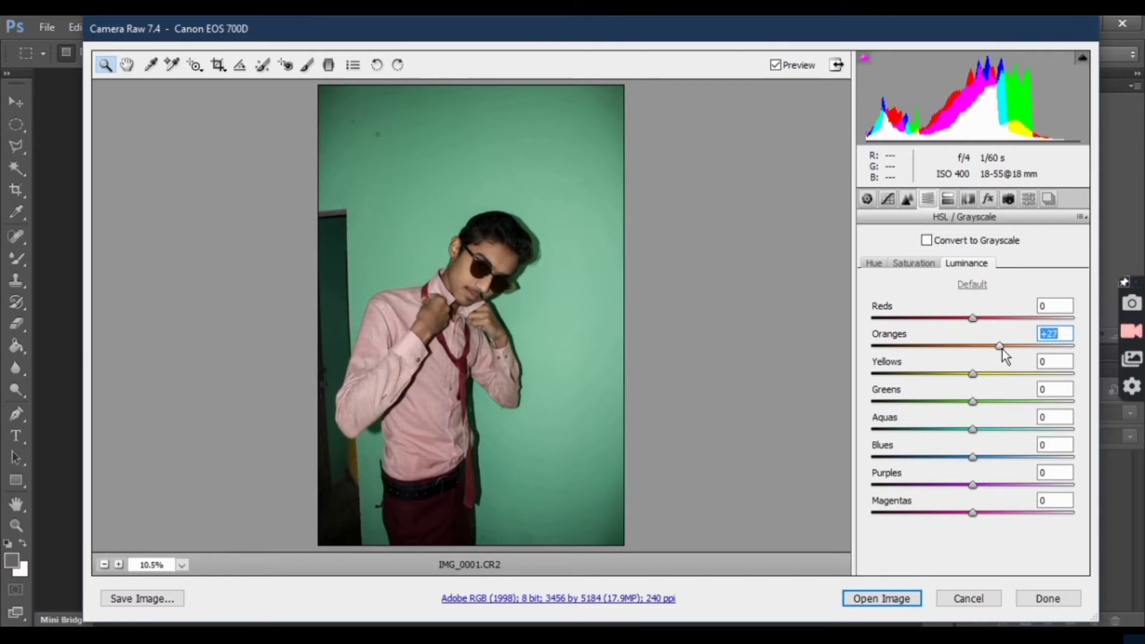
pyautogui.click(901, 599)
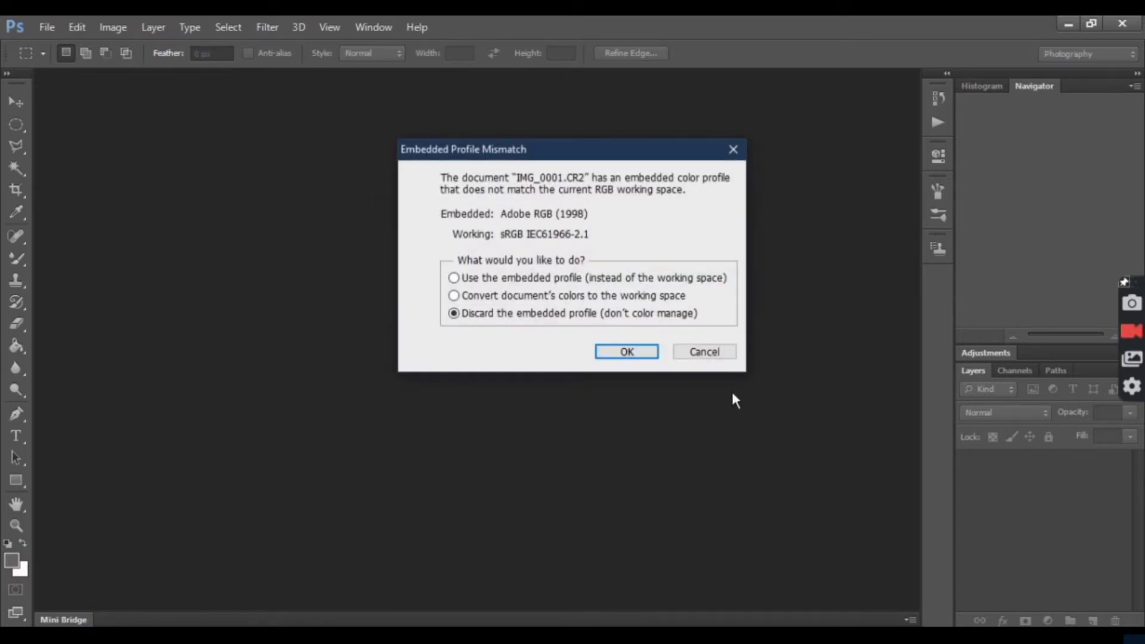
# Step: Discard the embedded profile, fit the photo to screen, and duplicate Background as Layer 1
pyautogui.click(617, 346)
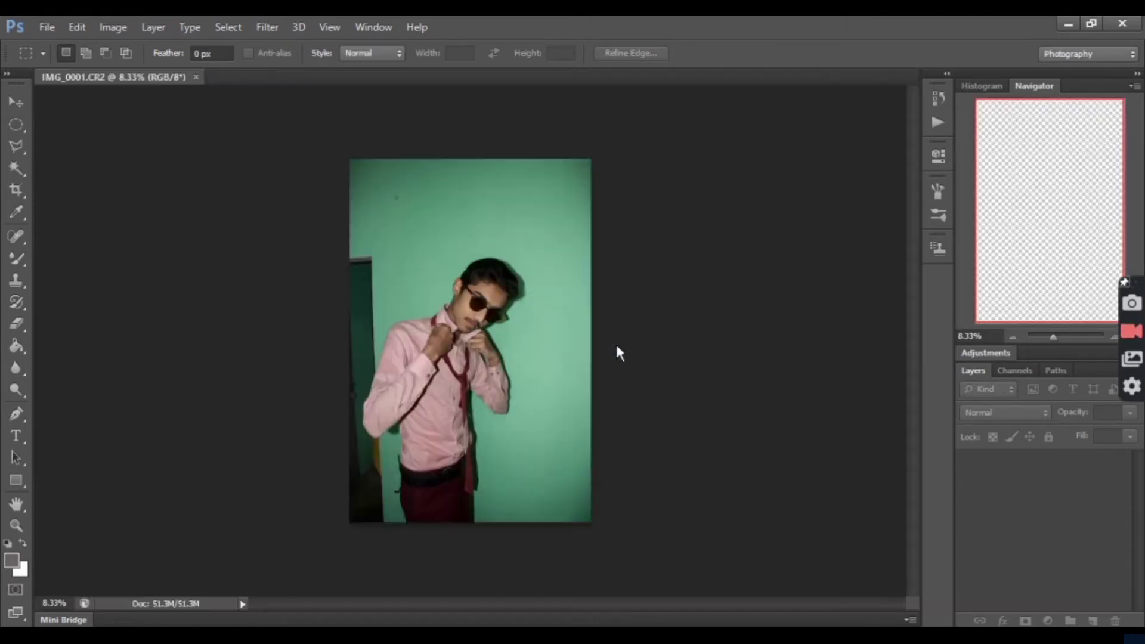
pyautogui.click(16, 525)
pyautogui.click(492, 55)
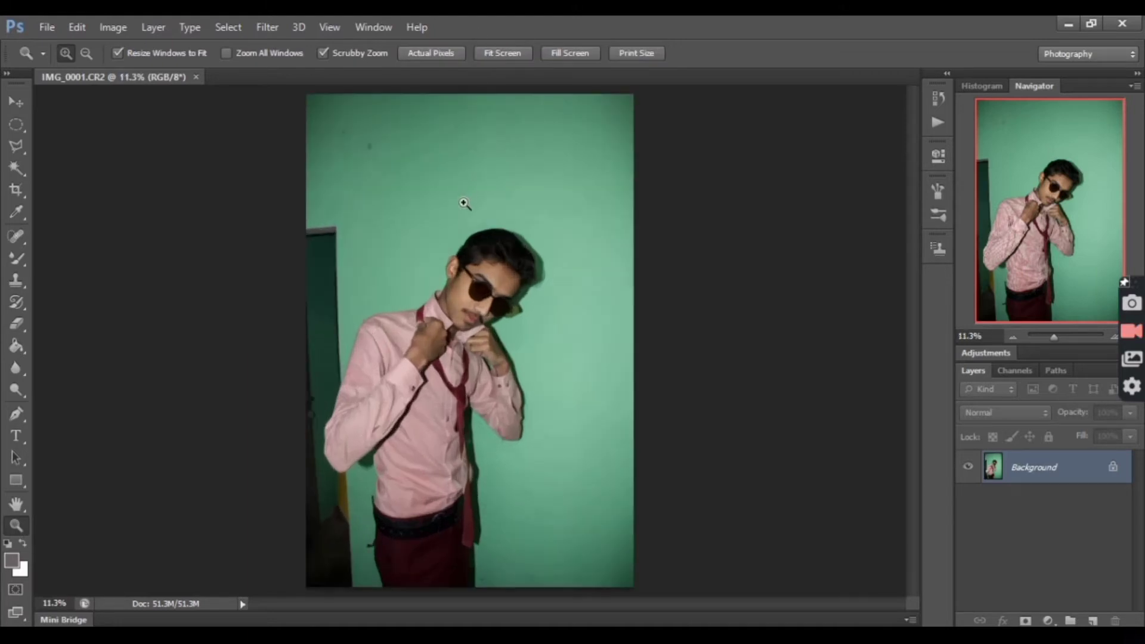
pyautogui.hotkey('ctrl', 'j')
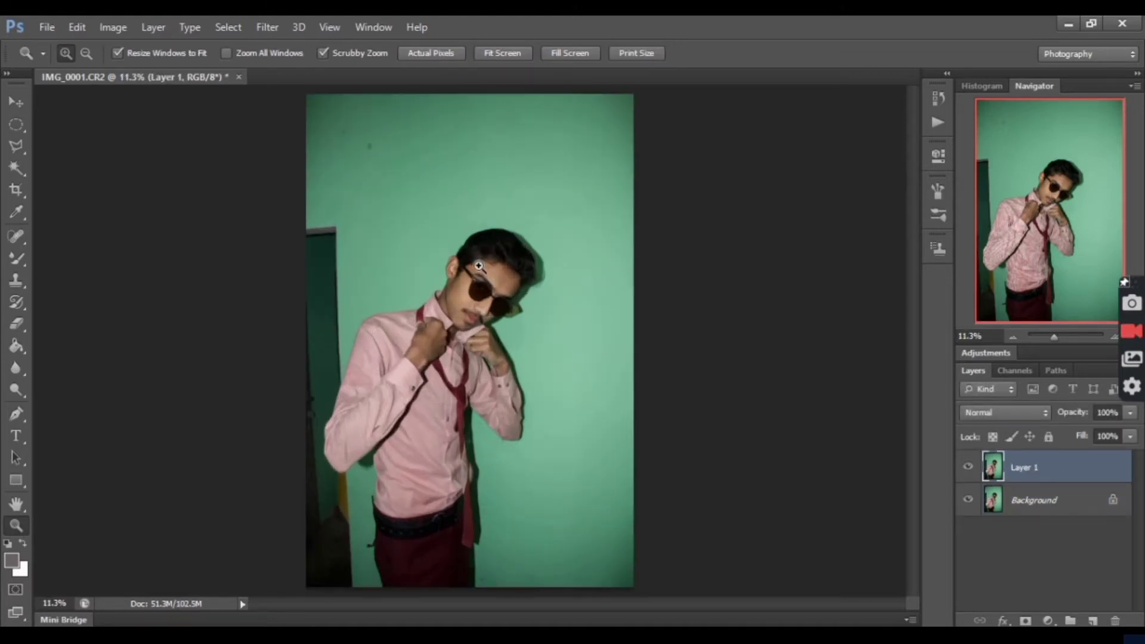
# Step: Zoom into the face and remove the forehead blemishes with the Spot Healing Brush
pyautogui.moveTo(479, 266); pyautogui.dragTo(478, 266)
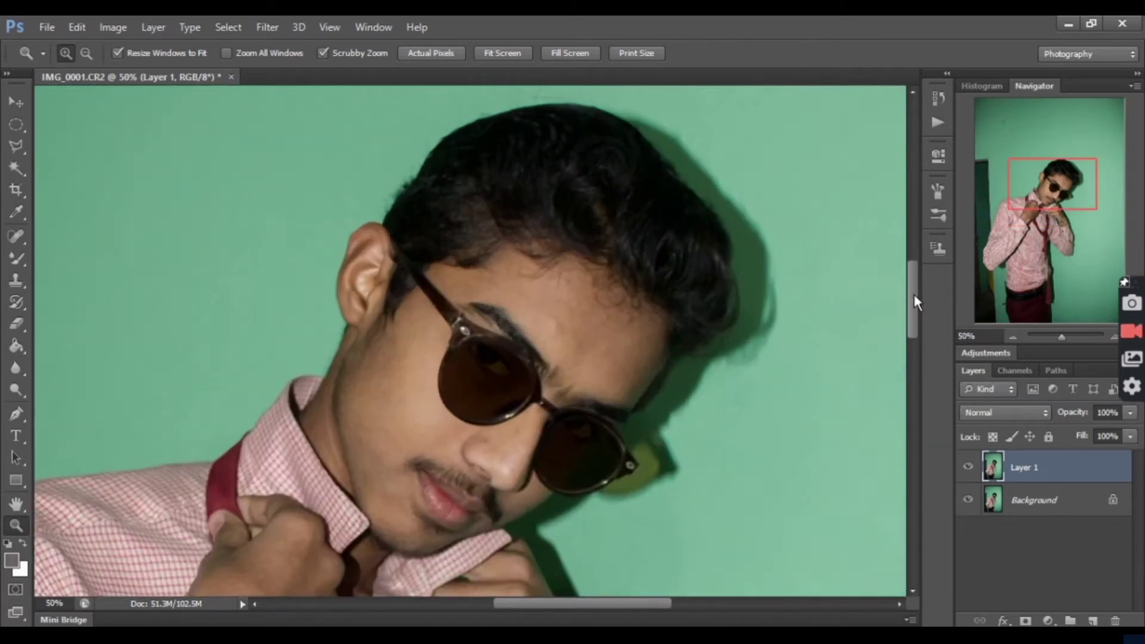
pyautogui.moveTo(914, 294); pyautogui.dragTo(913, 313)
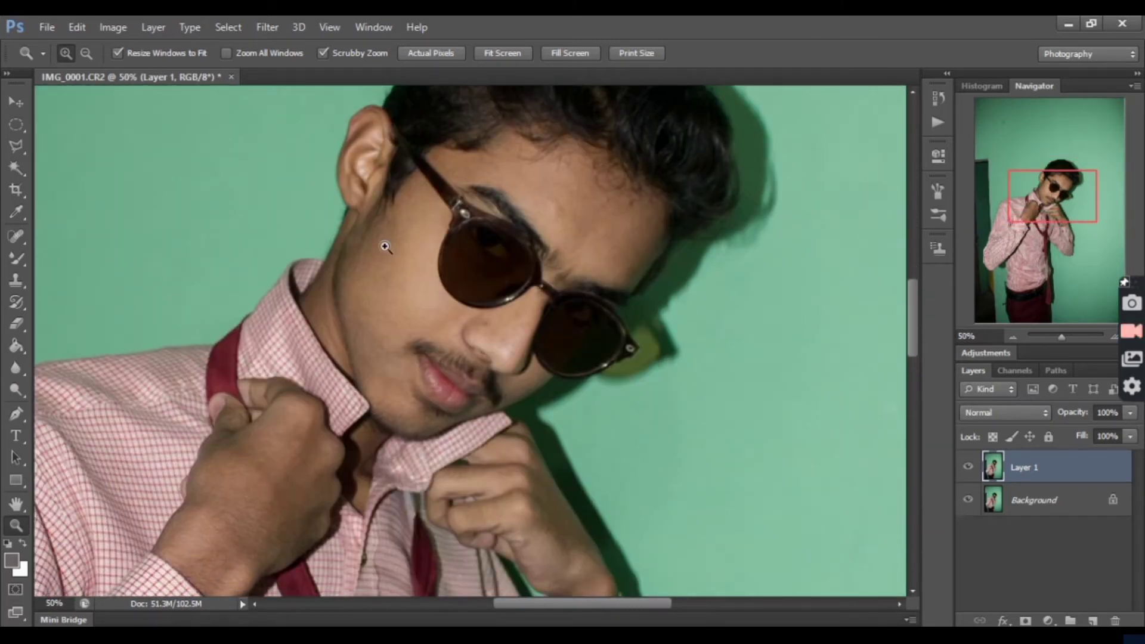
pyautogui.click(14, 243)
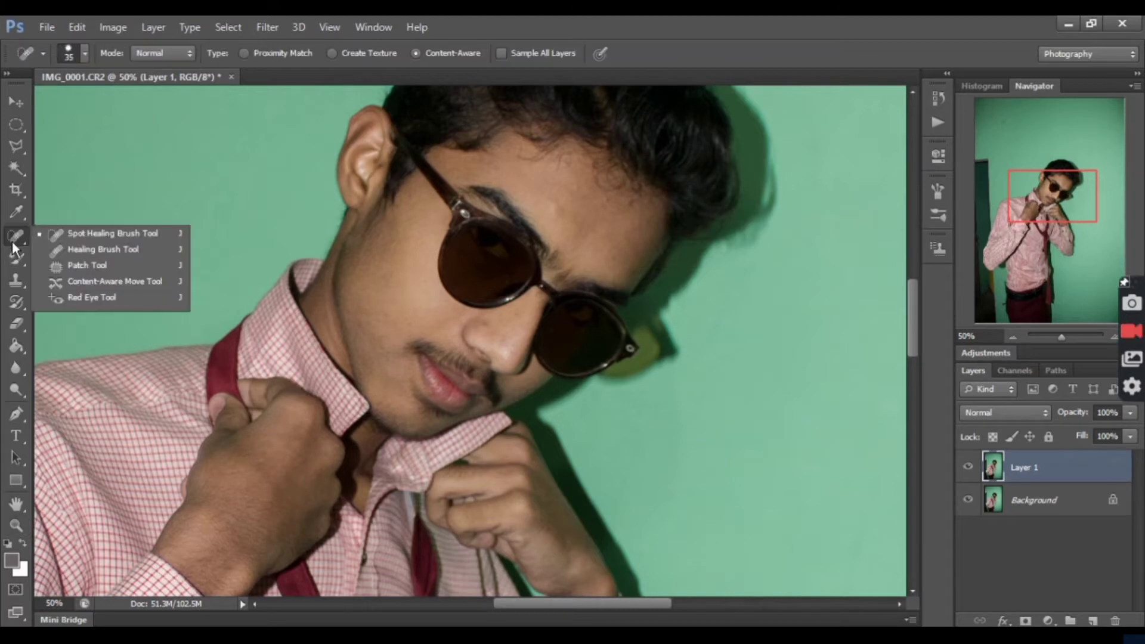
pyautogui.click(45, 239)
pyautogui.moveTo(554, 207); pyautogui.dragTo(558, 212)
pyautogui.click(610, 205)
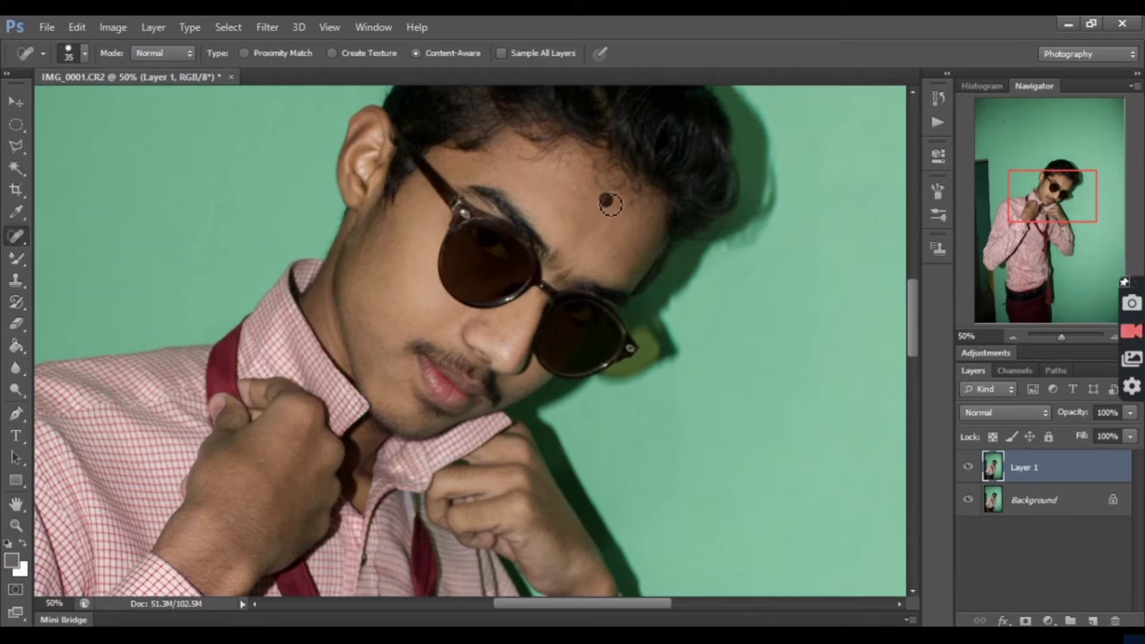
pyautogui.click(580, 192)
pyautogui.moveTo(597, 173); pyautogui.dragTo(613, 188)
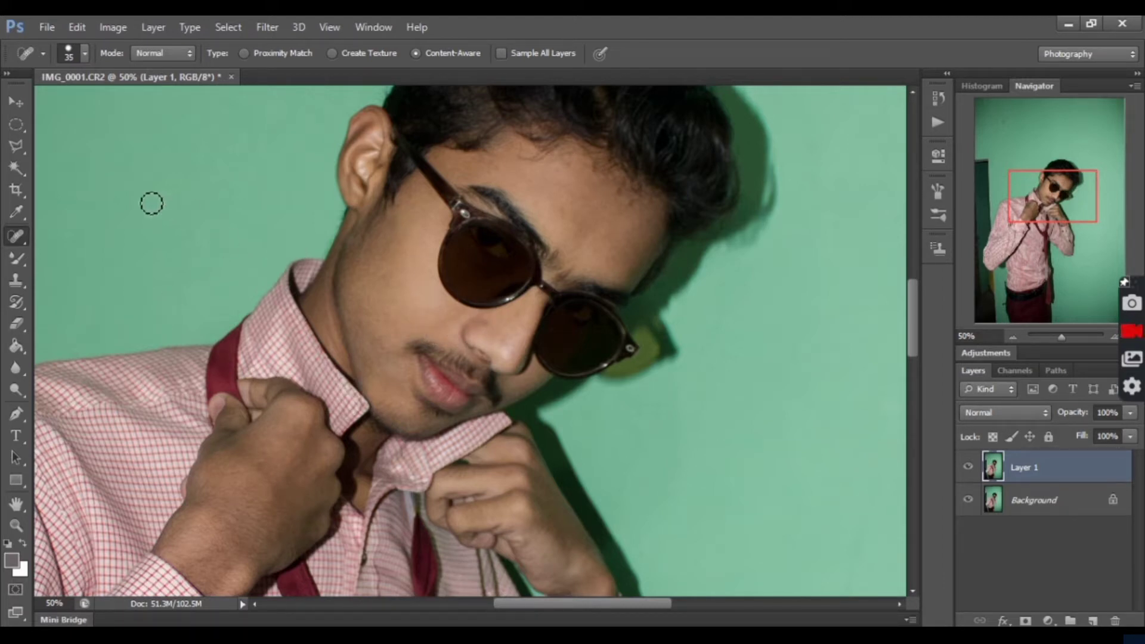
# Step: Blend the cheek, jaw and neck skin with the Mixer Brush at size 60
pyautogui.click(16, 258)
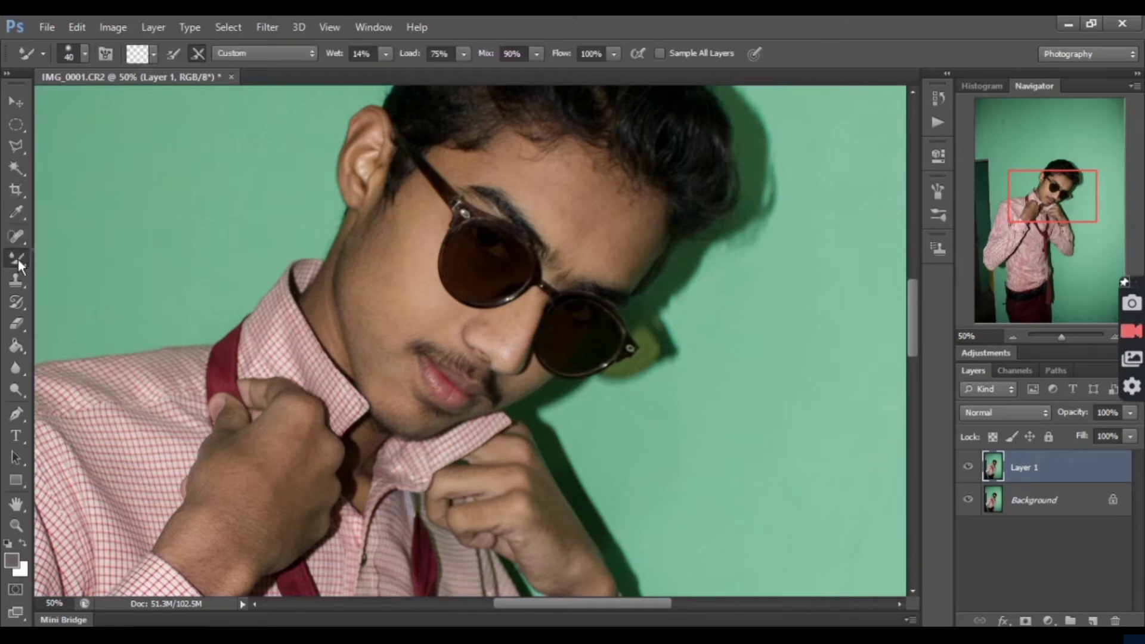
pyautogui.click(66, 303)
pyautogui.press(']')
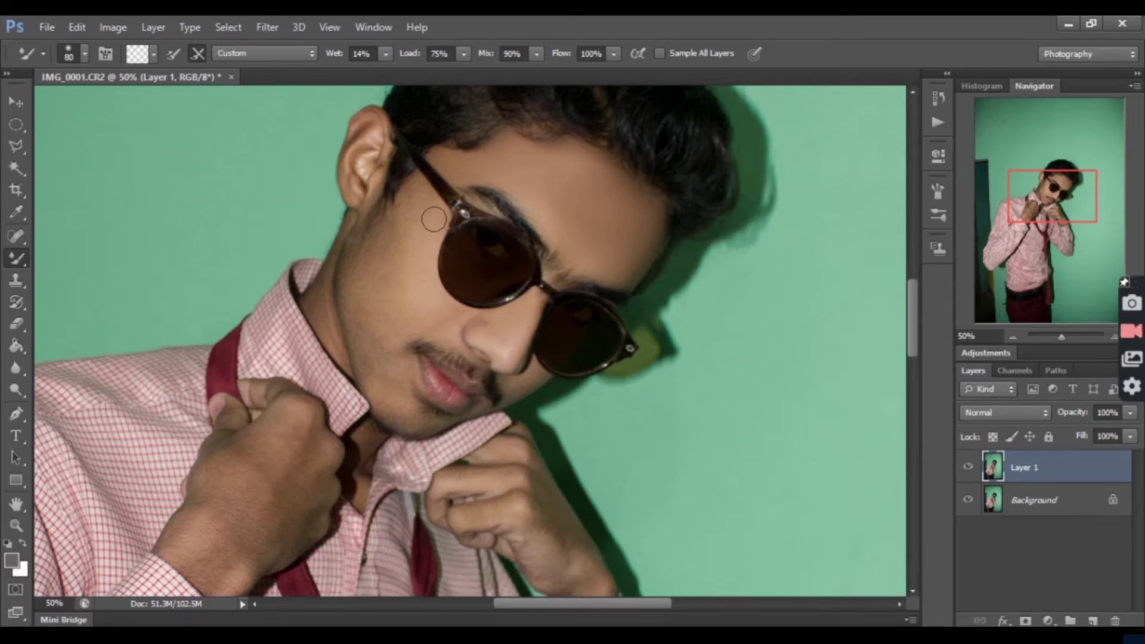
pyautogui.press(']')
pyautogui.press(']')
pyautogui.press(']')
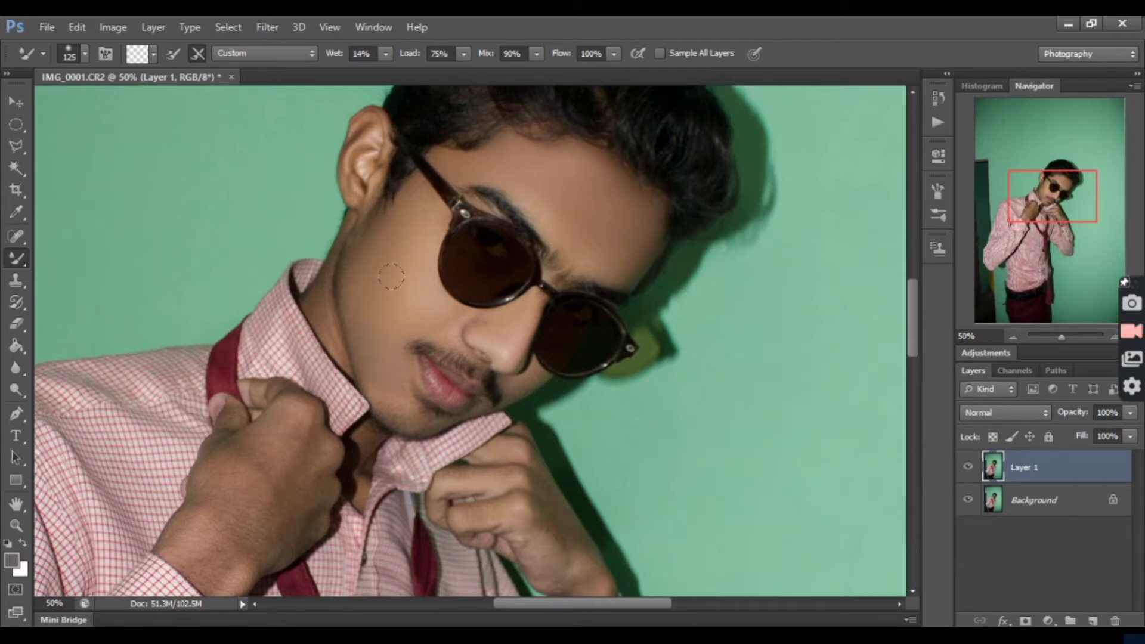
pyautogui.press('[')
pyautogui.press('[')
pyautogui.press('[')
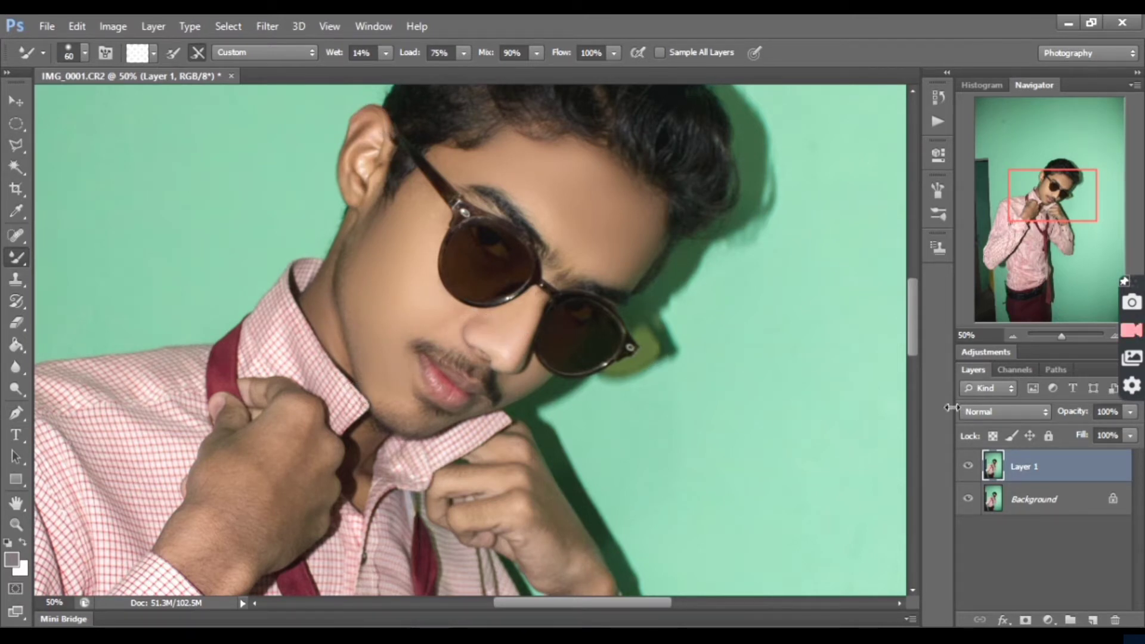
# Step: Try lowering Layer 1's opacity, then restore it to 100%
pyautogui.click(1130, 435)
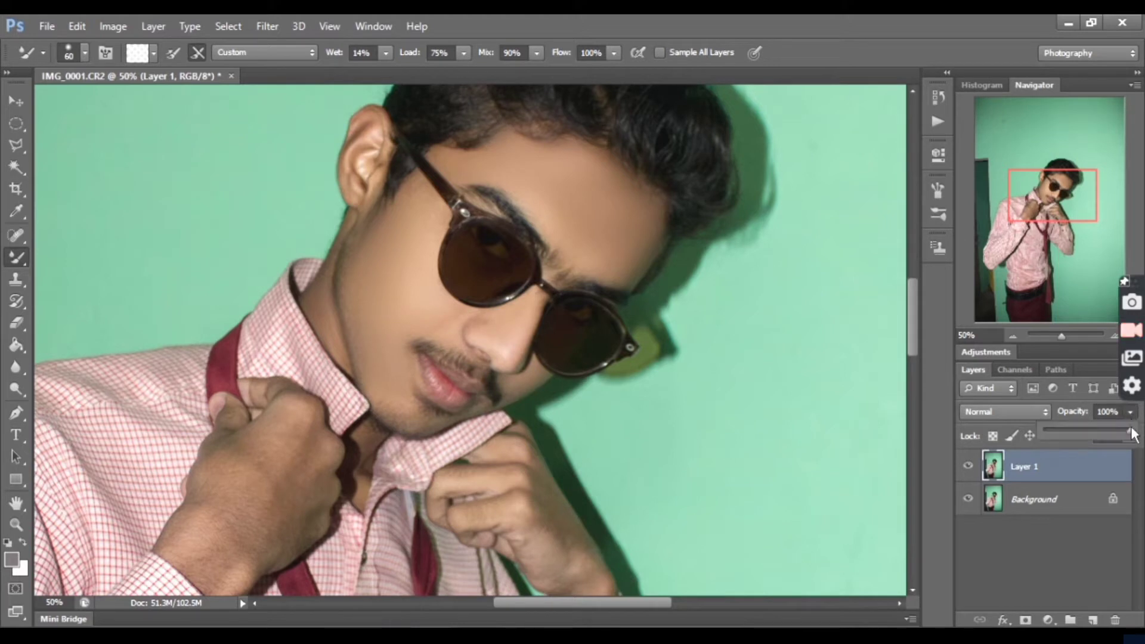
pyautogui.moveTo(1132, 433)
pyautogui.mouseDown()
pyautogui.moveTo(1096, 426)
pyautogui.moveTo(1122, 431)
pyautogui.mouseUp()
pyautogui.click(1058, 461)
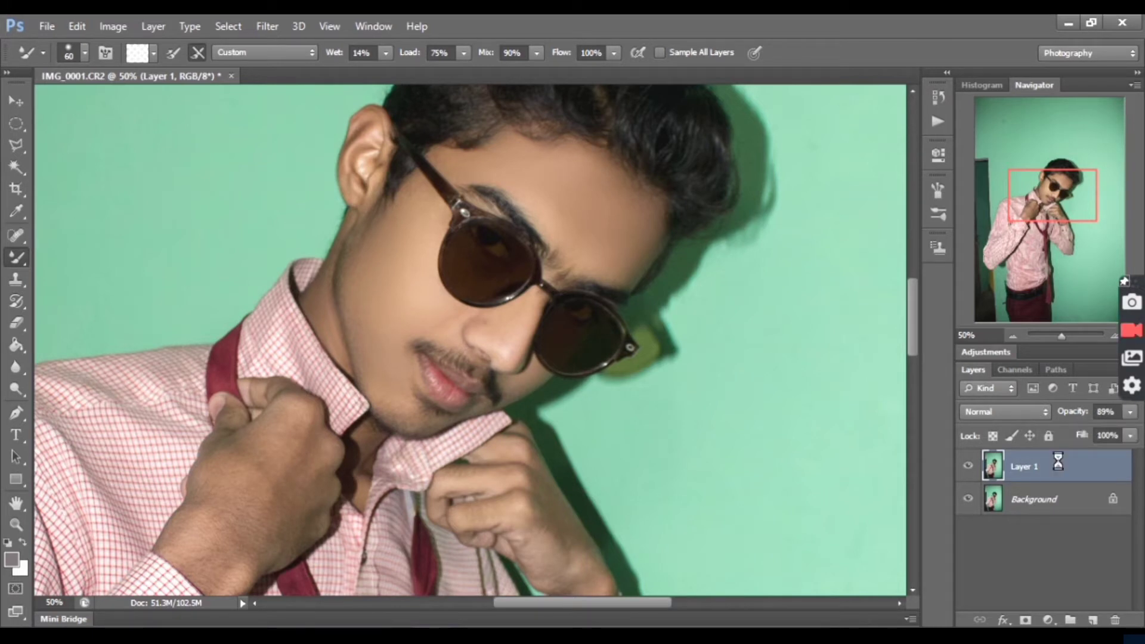
pyautogui.hotkey('ctrl', 'alt', 'z')
pyautogui.hotkey('ctrl', 'alt', 'z')
pyautogui.hotkey('ctrl', 'shift', 'z')
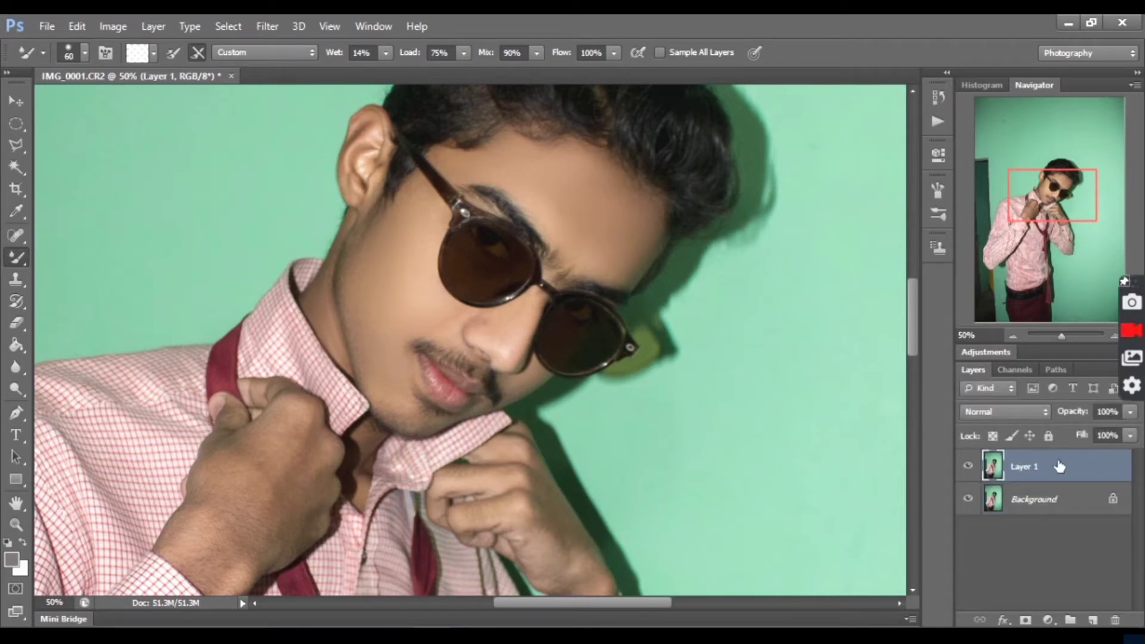
# Step: Fit the whole portrait to the window and bring up the Liquify filter
pyautogui.click(20, 529)
pyautogui.click(515, 56)
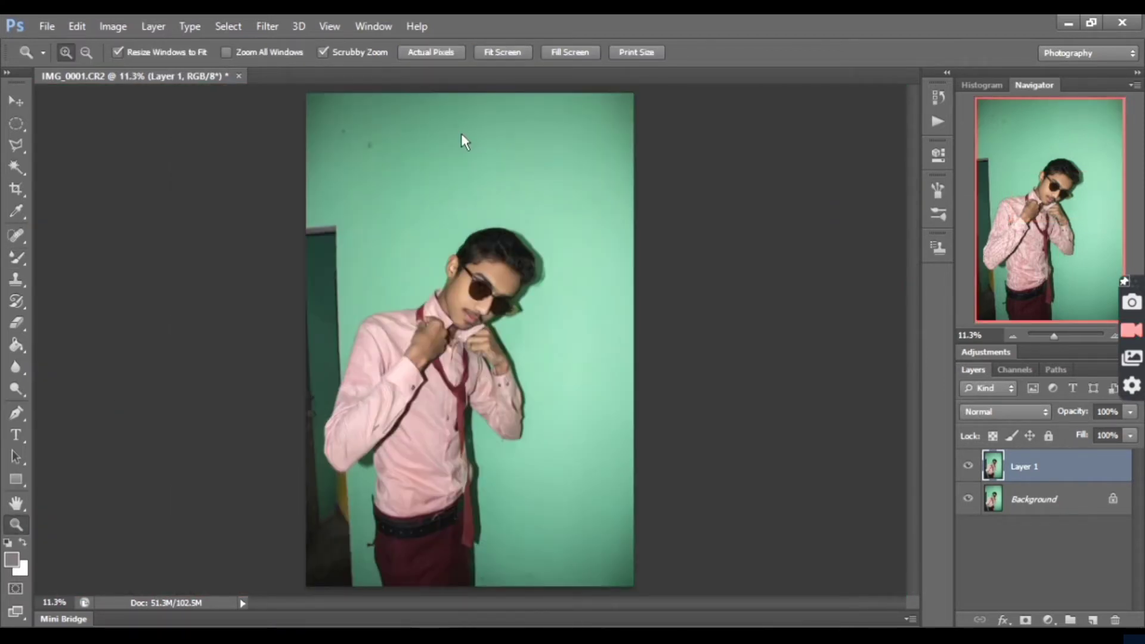
pyautogui.hotkey('ctrl', 'shift', 'x')
# Step: With a size-900 Forward Warp, push the hair's top up and right side out, then apply
pyautogui.click(24, 177)
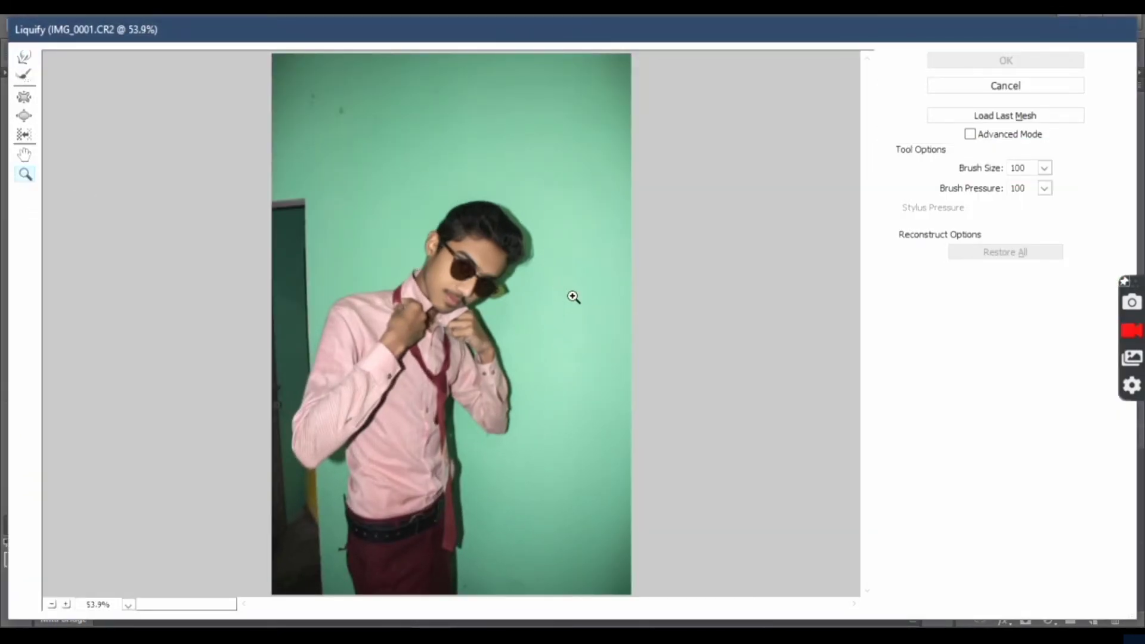
pyautogui.moveTo(573, 297); pyautogui.dragTo(397, 176)
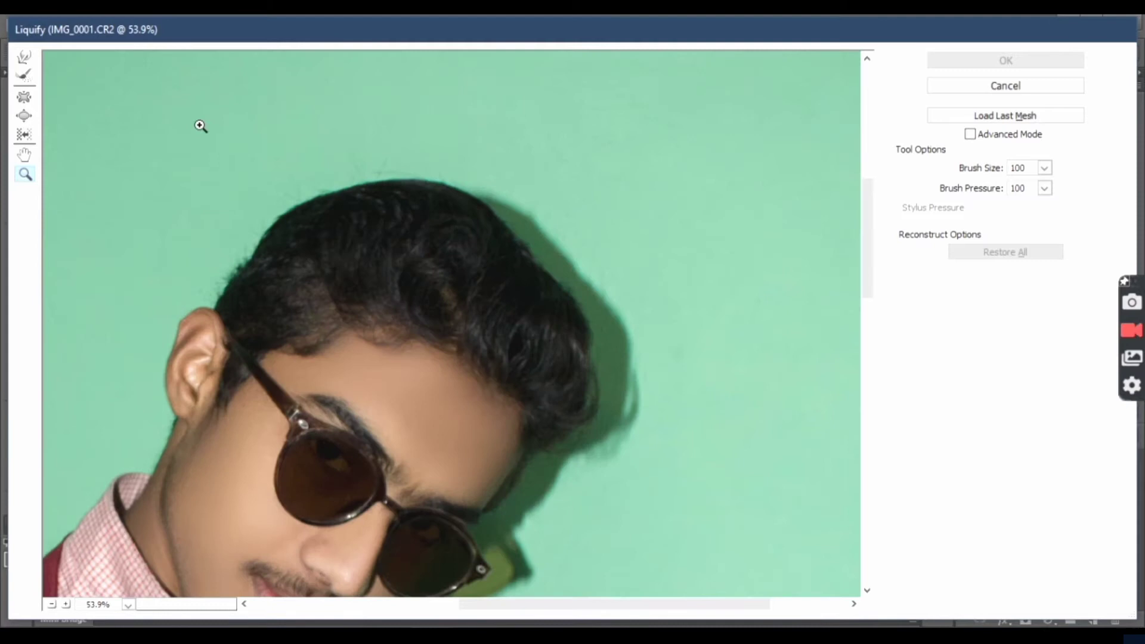
pyautogui.click(23, 62)
pyautogui.press(']')
pyautogui.press(']')
pyautogui.press(']')
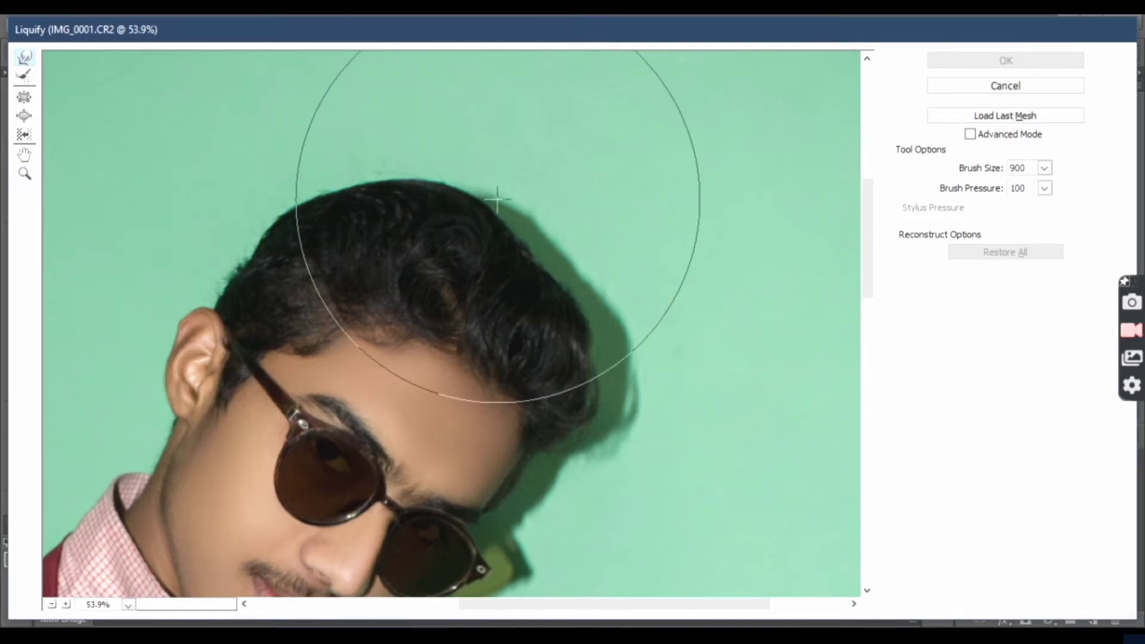
pyautogui.moveTo(588, 238); pyautogui.dragTo(659, 292)
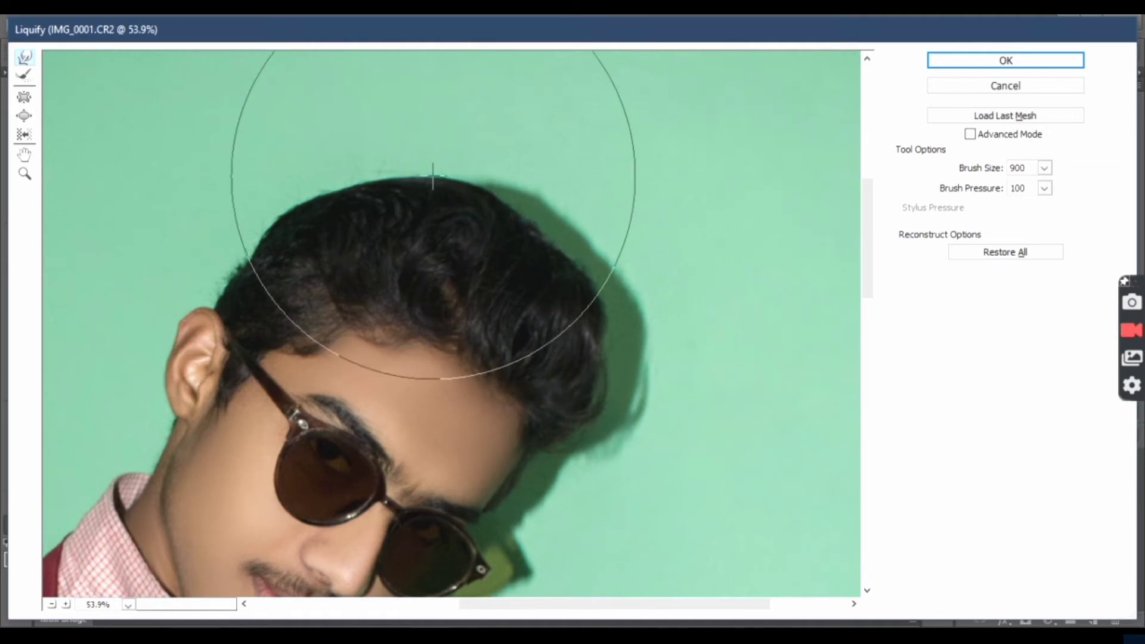
pyautogui.moveTo(433, 177); pyautogui.dragTo(417, 159)
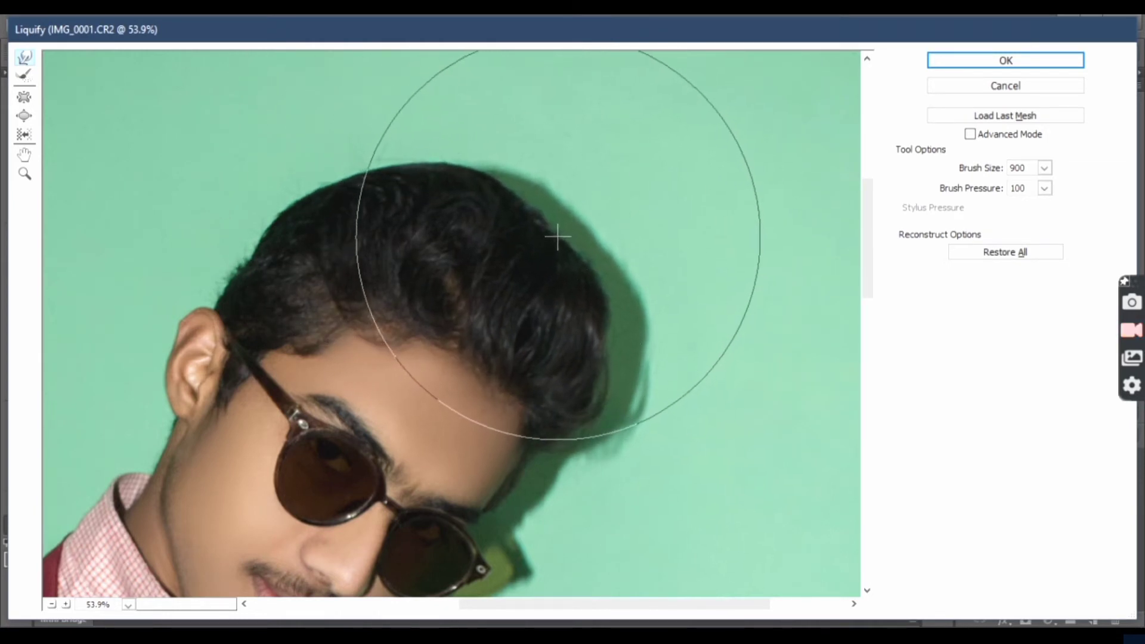
pyautogui.moveTo(558, 237); pyautogui.dragTo(608, 286)
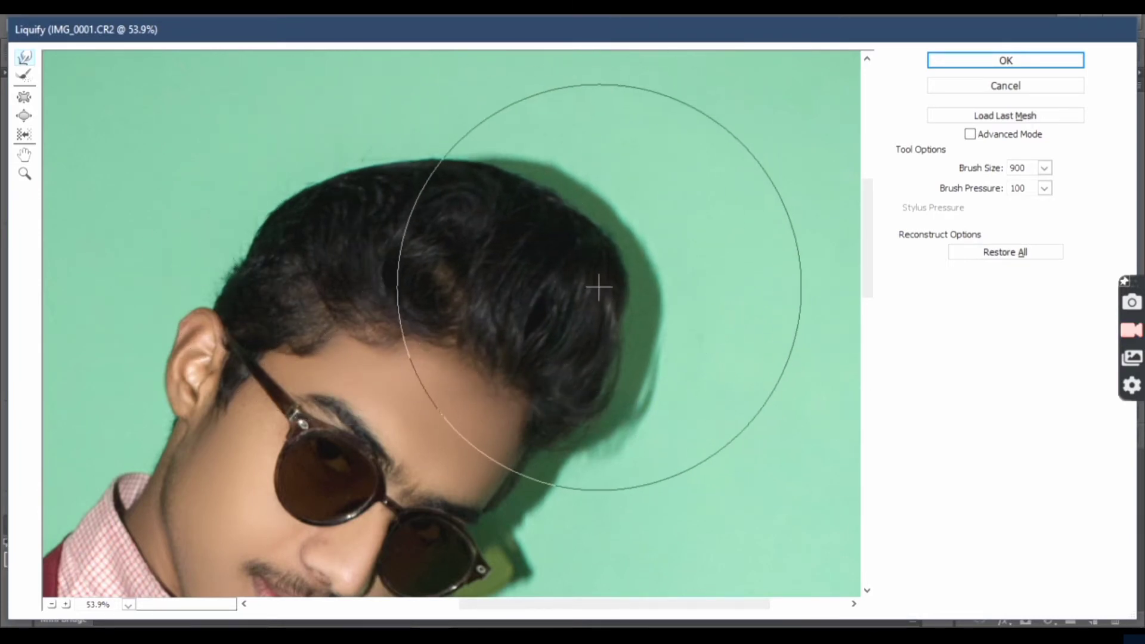
pyautogui.moveTo(599, 288); pyautogui.dragTo(609, 281)
pyautogui.click(1045, 60)
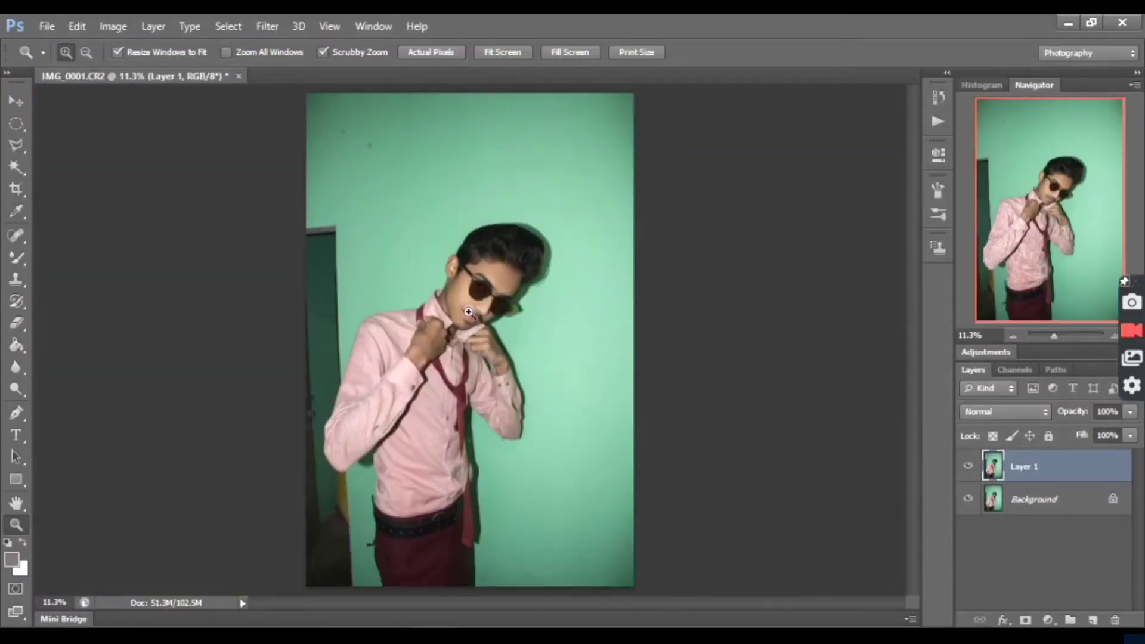
# Step: Merge Layer 1 into the Background and Quick Select the man's arm and torso to trousers
pyautogui.hotkey('ctrl', 'e')
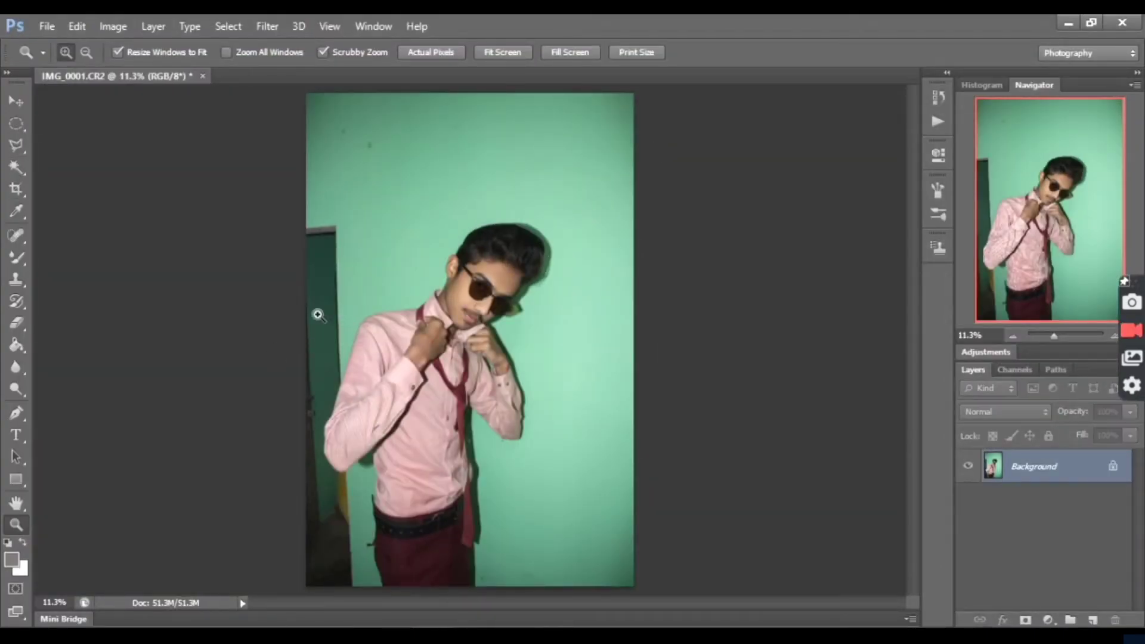
pyautogui.click(16, 189)
pyautogui.click(16, 167)
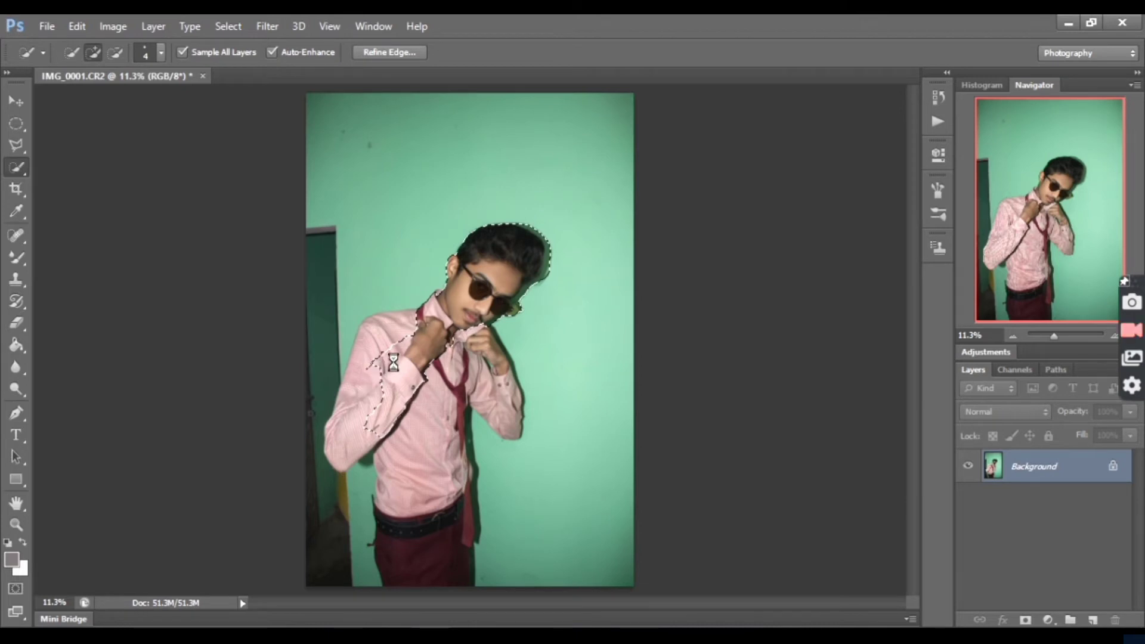
pyautogui.moveTo(371, 379); pyautogui.dragTo(425, 352)
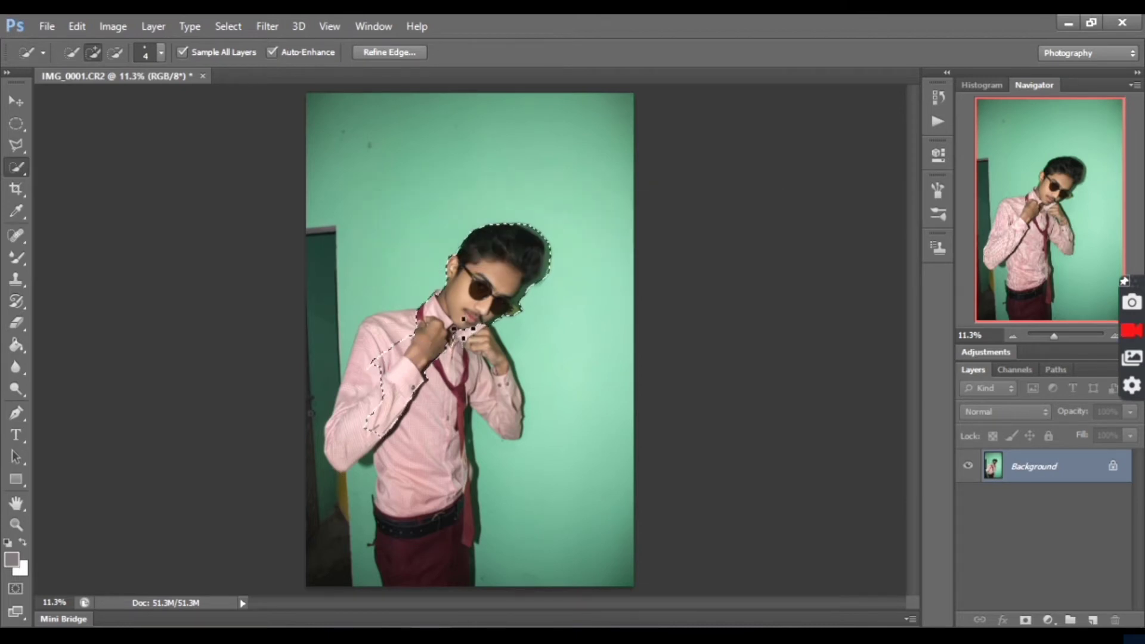
pyautogui.moveTo(457, 499); pyautogui.dragTo(442, 484)
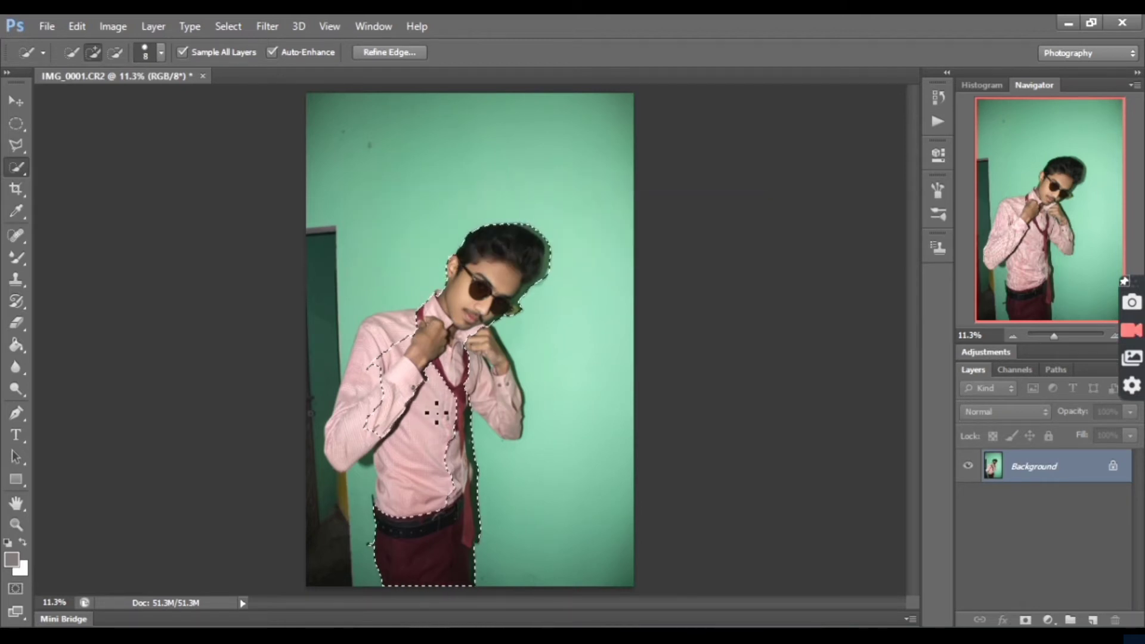
# Step: At brush size 50, add the shirt, tie, both arms and upper-left shoulder to the selection
pyautogui.press(']')
pyautogui.press(']')
pyautogui.press(']')
pyautogui.moveTo(455, 361); pyautogui.dragTo(413, 443)
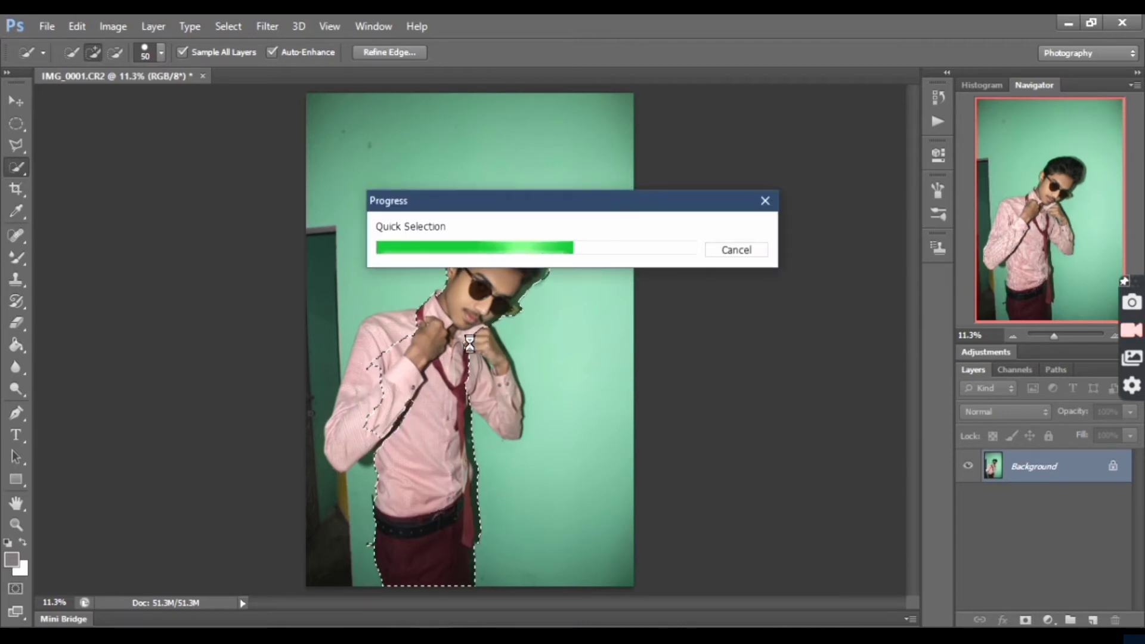
pyautogui.moveTo(510, 396); pyautogui.dragTo(511, 406)
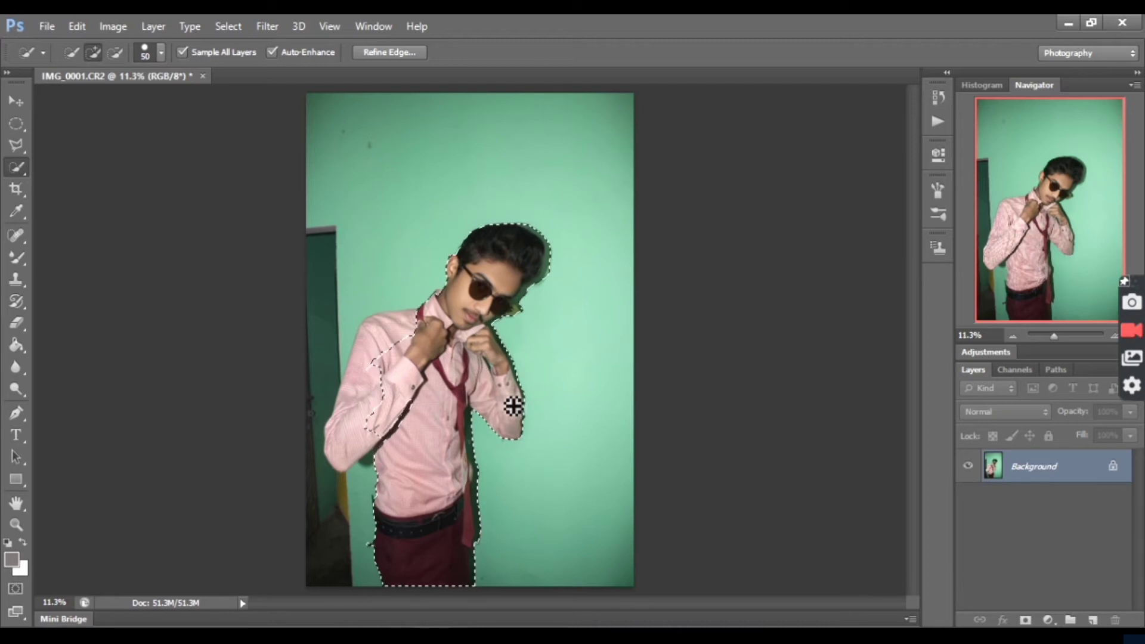
pyautogui.moveTo(357, 442); pyautogui.dragTo(369, 344)
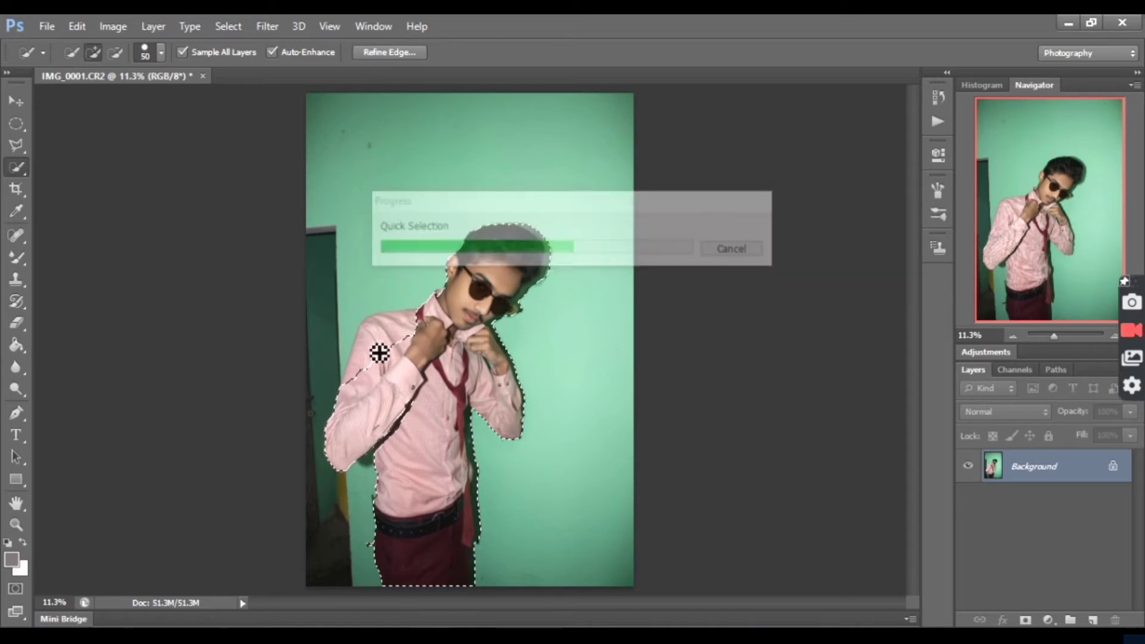
pyautogui.moveTo(379, 353)
pyautogui.mouseDown()
pyautogui.moveTo(424, 328)
pyautogui.moveTo(435, 307)
pyautogui.moveTo(373, 356)
pyautogui.moveTo(358, 391)
pyautogui.moveTo(368, 350)
pyautogui.mouseUp()
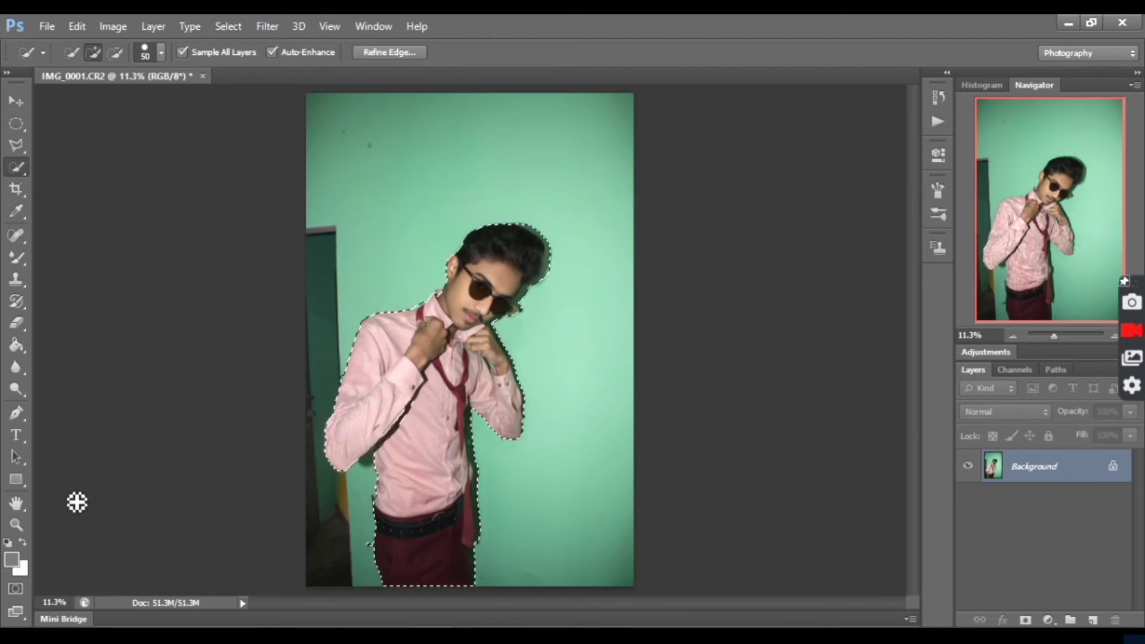
pyautogui.click(16, 524)
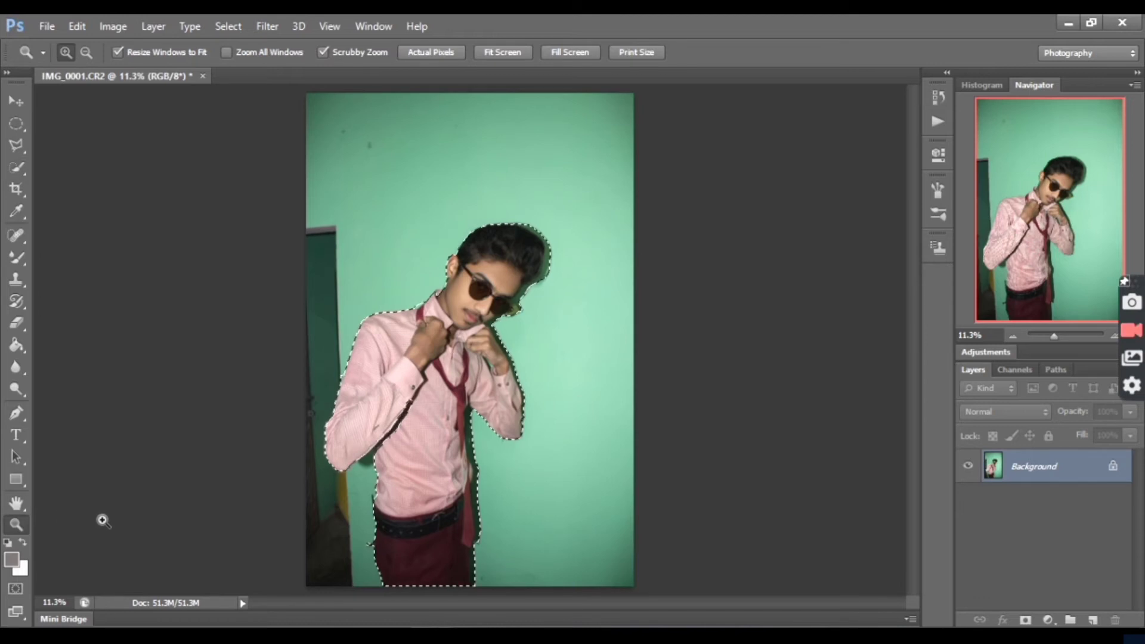
# Step: Zoom in on the waist and trace a Polygonal Lasso shape between arm and body
pyautogui.click(350, 514)
pyautogui.click(350, 514)
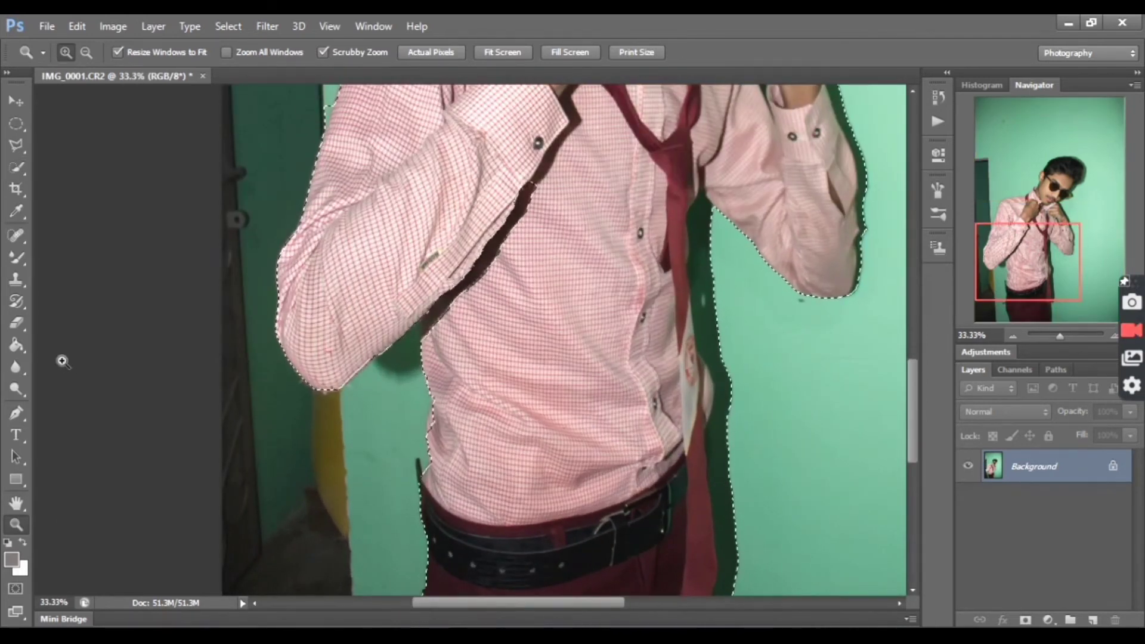
pyautogui.click(16, 145)
pyautogui.click(90, 158)
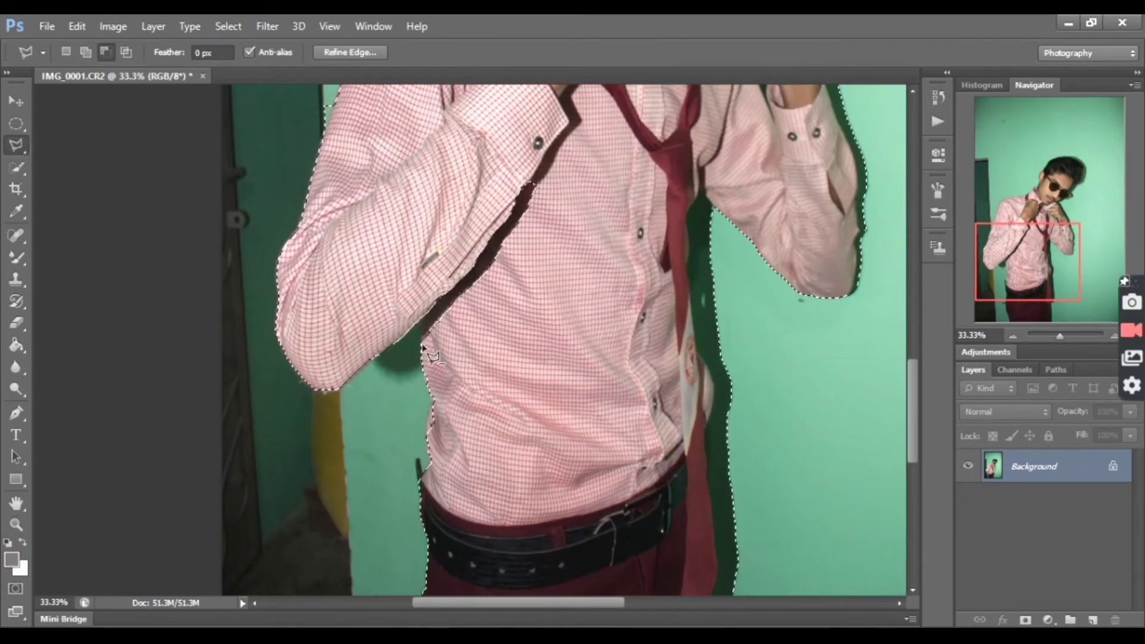
pyautogui.click(424, 325)
pyautogui.click(441, 220)
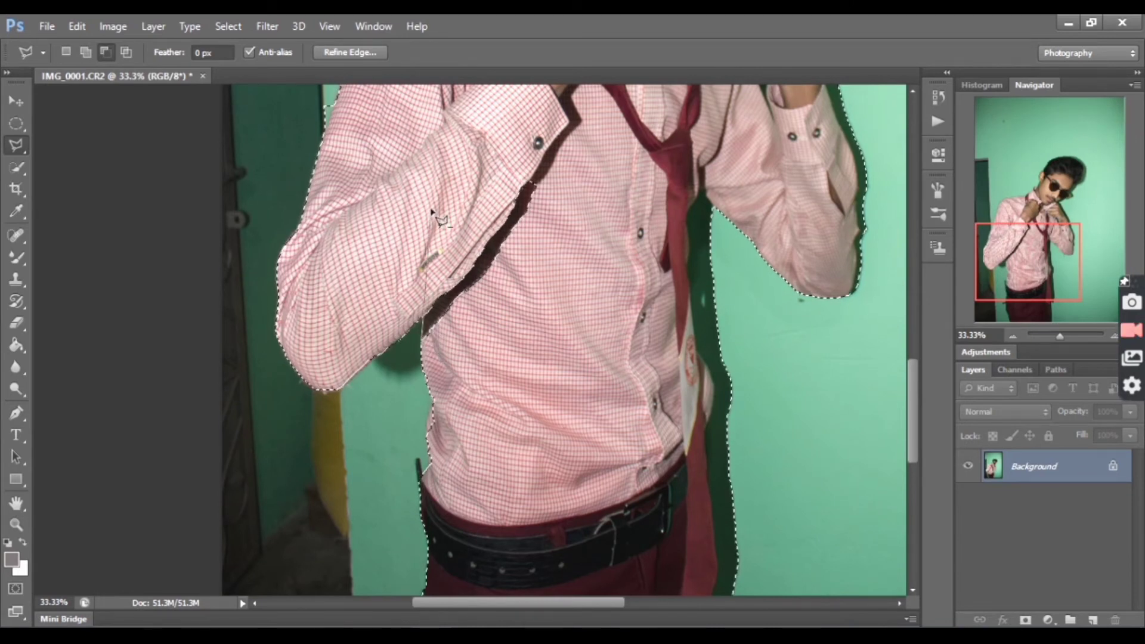
pyautogui.click(590, 227)
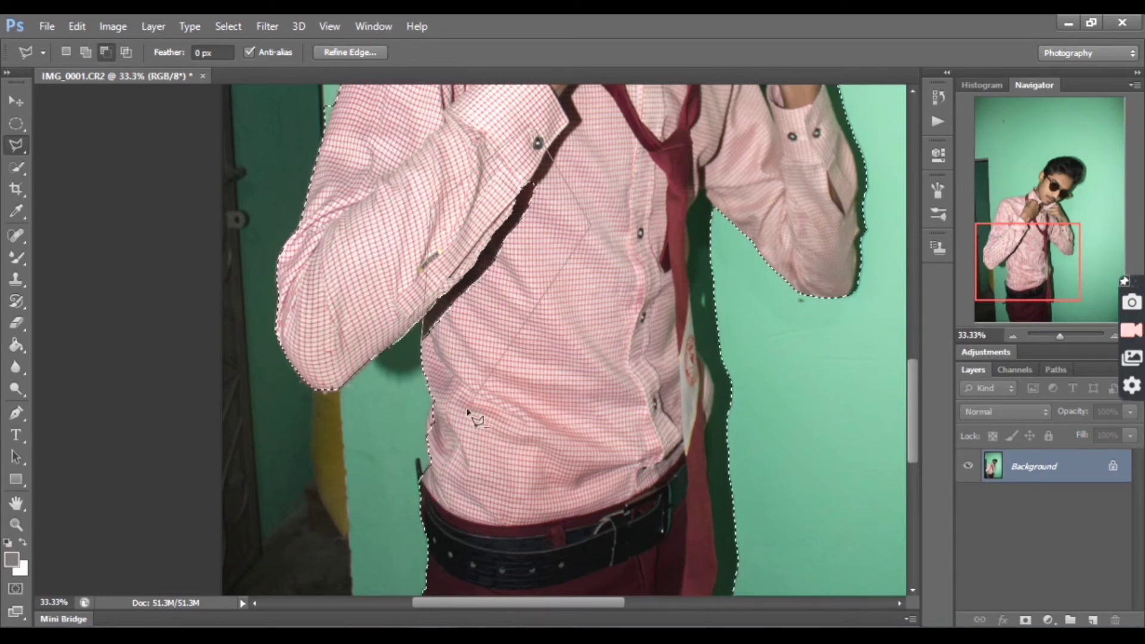
pyautogui.click(434, 350)
# Step: In Add mode, add the gap beside the arm to the selection
pyautogui.click(86, 54)
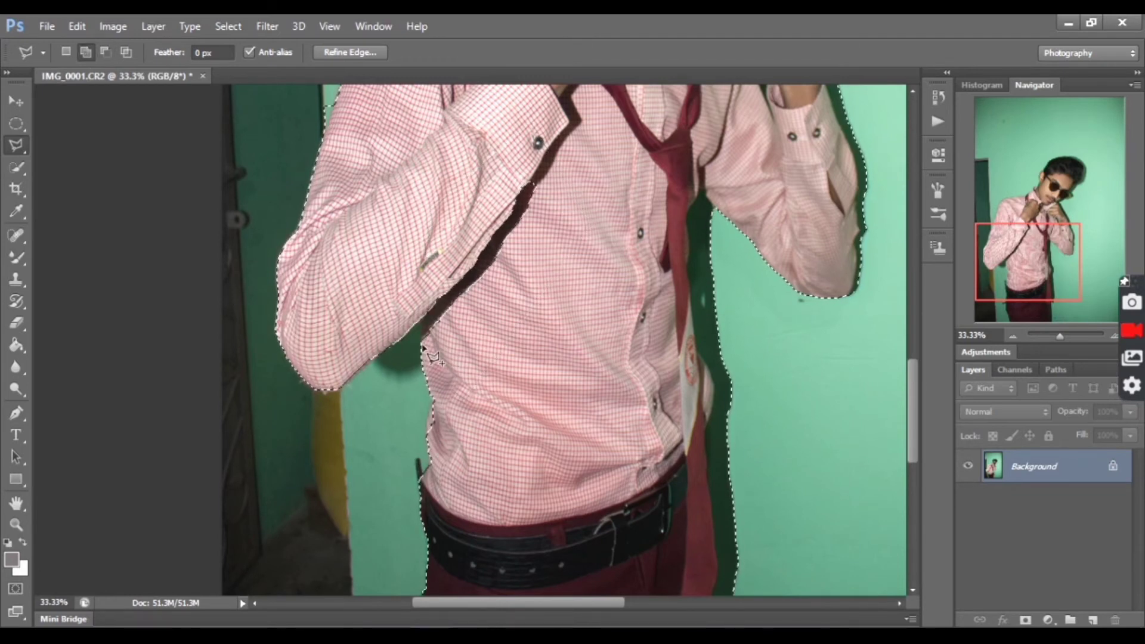
pyautogui.click(421, 322)
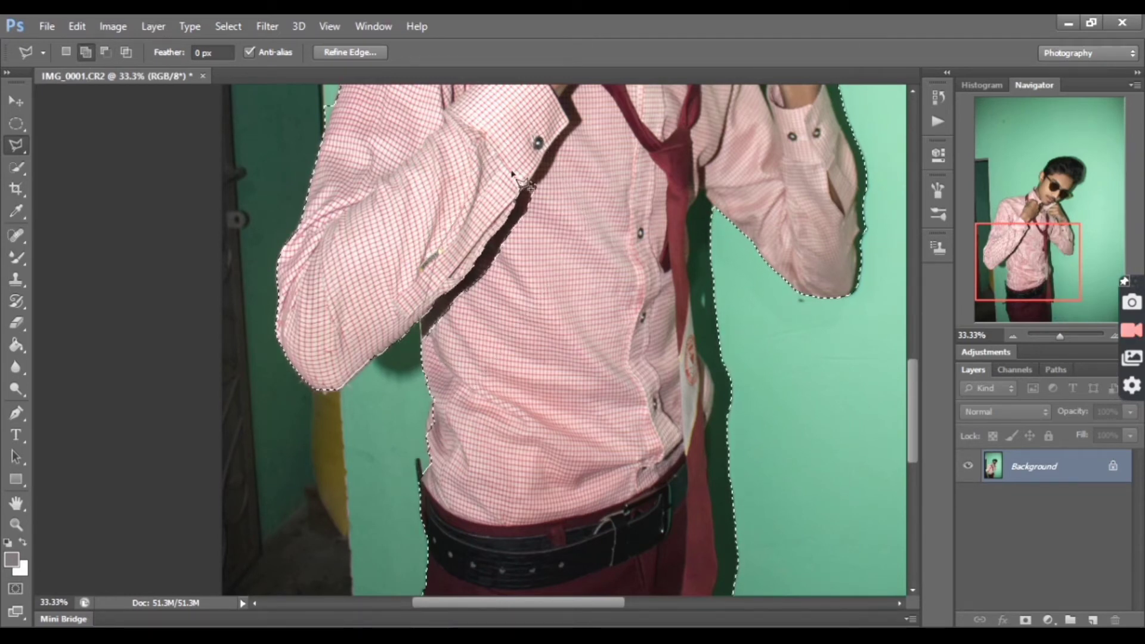
pyautogui.click(558, 138)
pyautogui.click(533, 273)
pyautogui.click(421, 325)
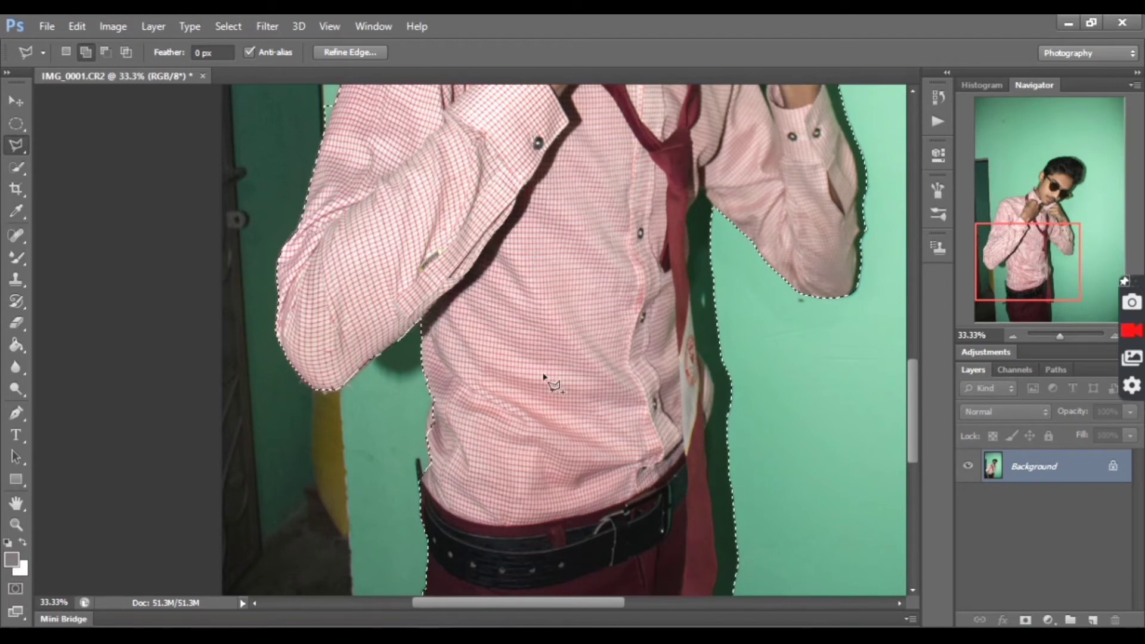
pyautogui.moveTo(912, 396); pyautogui.dragTo(913, 420)
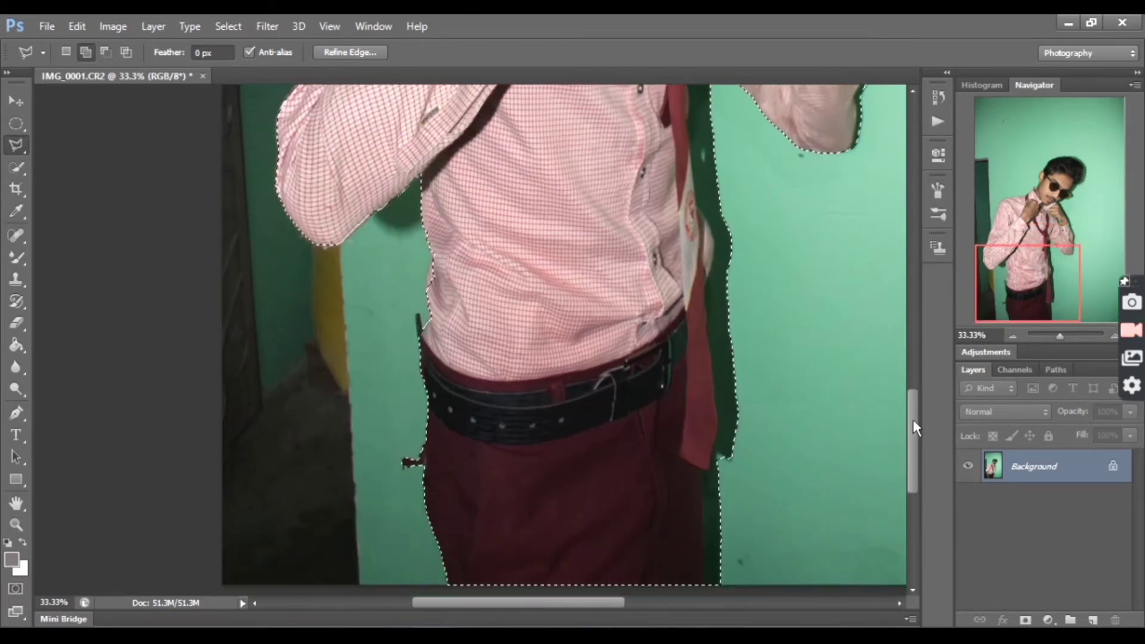
# Step: In Subtract mode, remove the dark bump beside the trousers from the selection
pyautogui.click(105, 52)
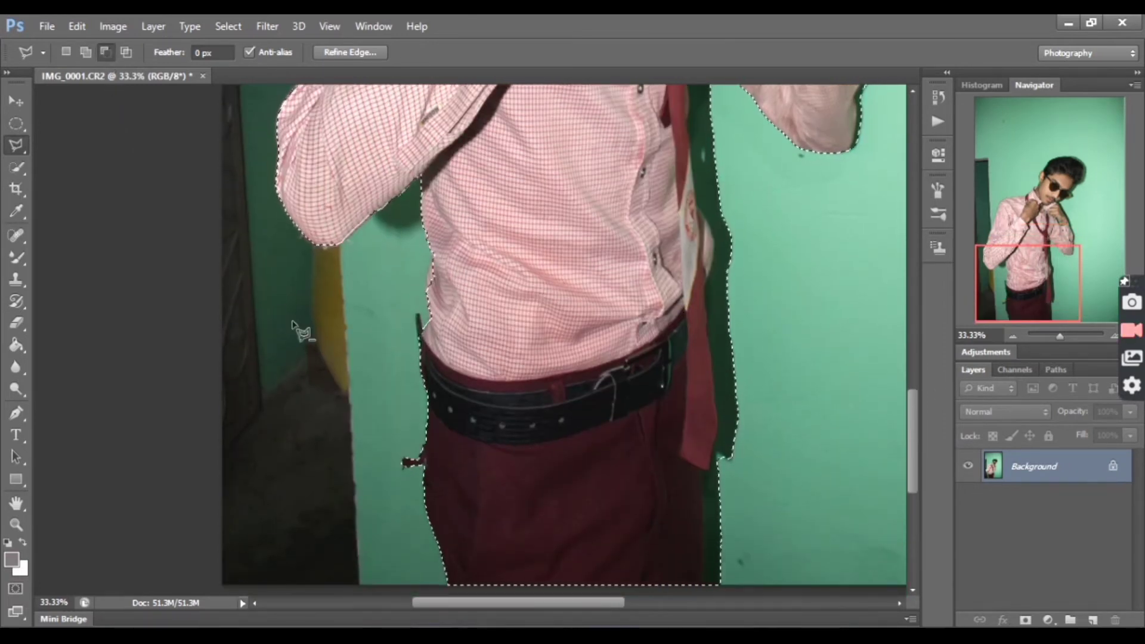
pyautogui.click(425, 471)
pyautogui.click(410, 413)
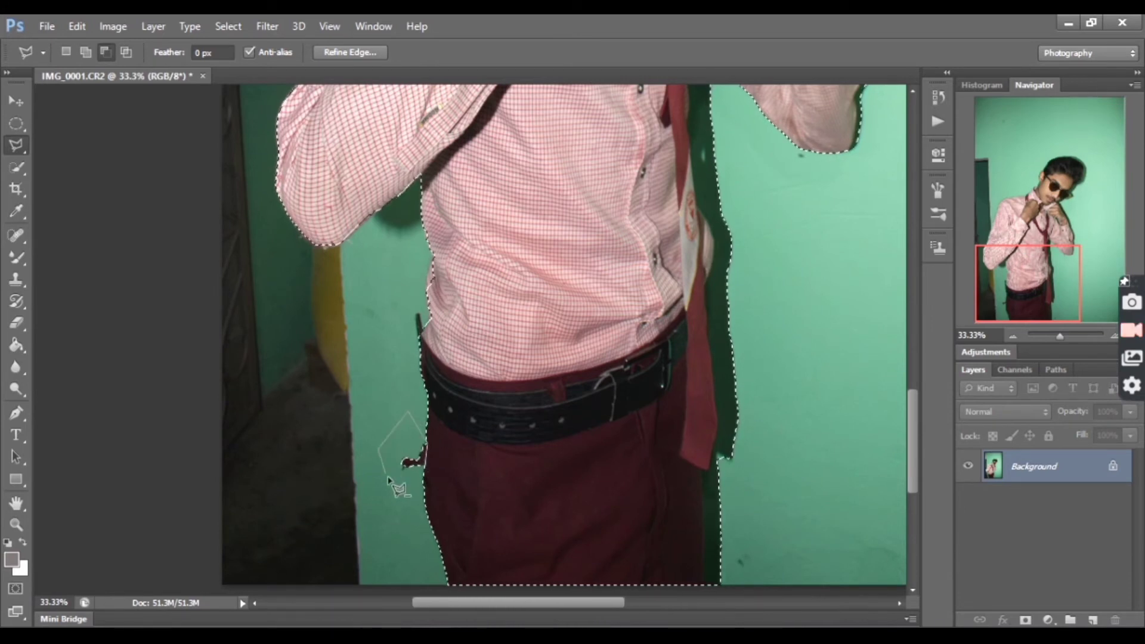
pyautogui.click(399, 477)
pyautogui.click(425, 471)
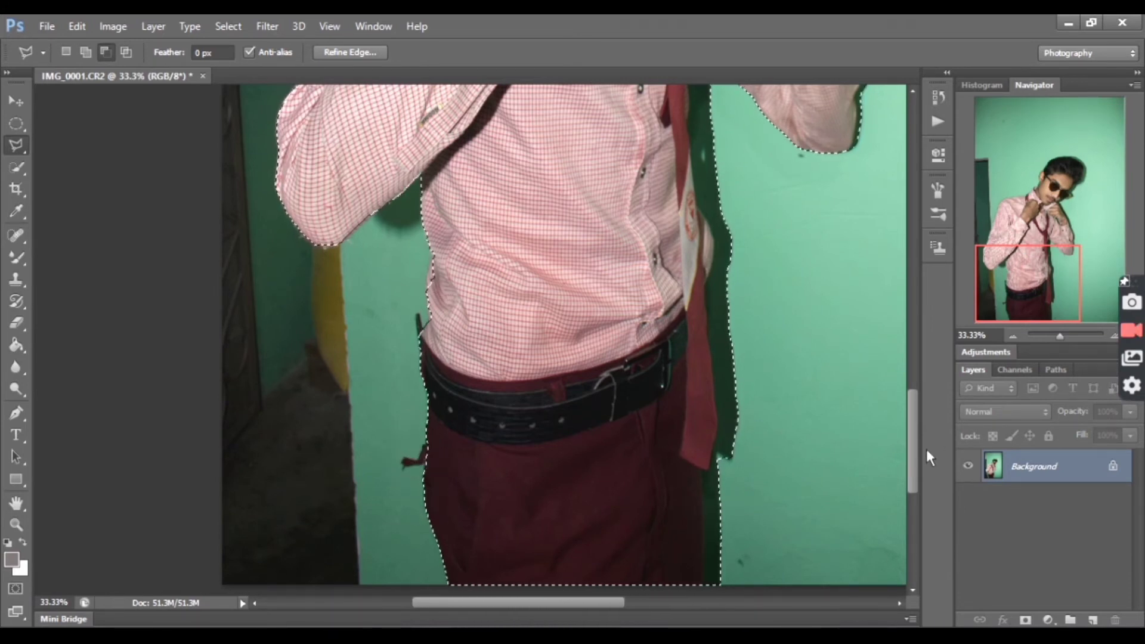
pyautogui.moveTo(914, 442); pyautogui.dragTo(921, 374)
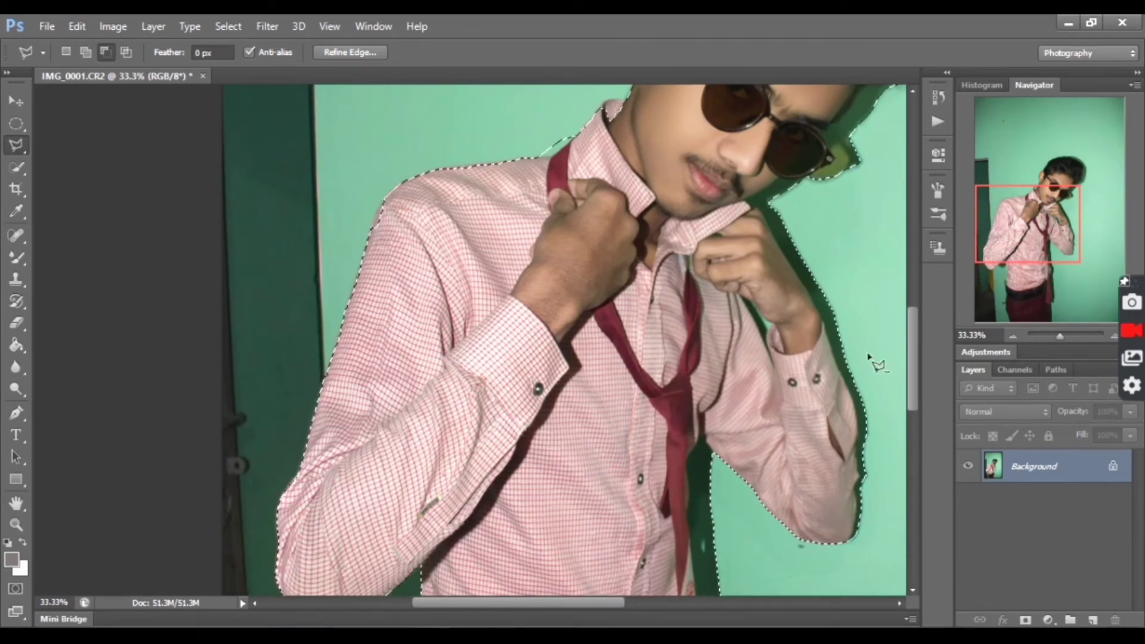
pyautogui.moveTo(912, 337); pyautogui.dragTo(912, 302)
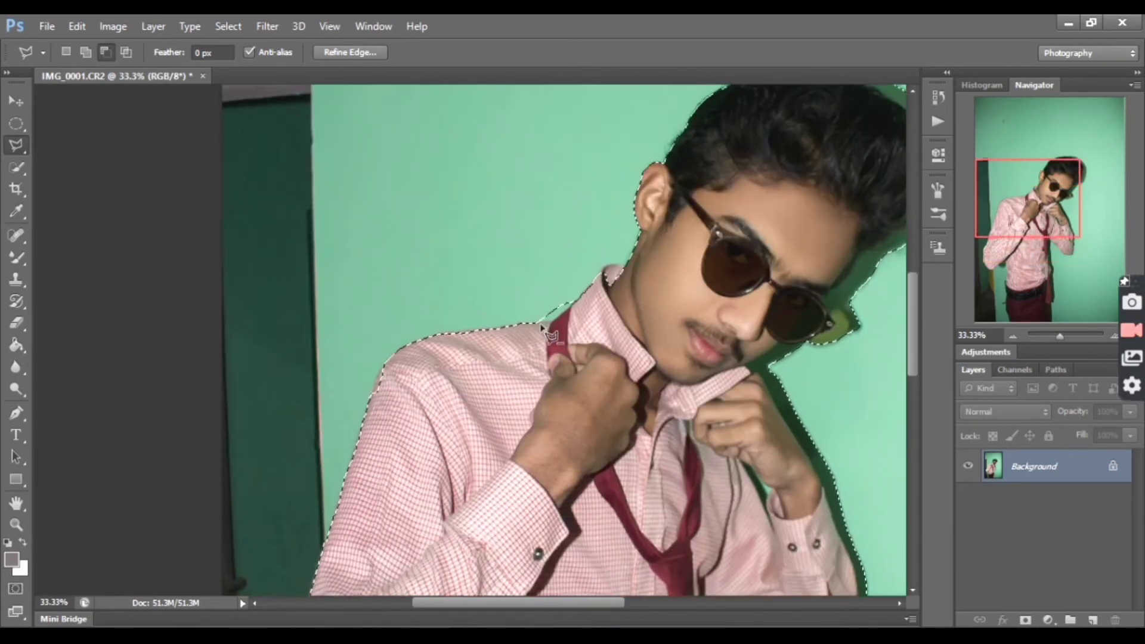
# Step: Subtract an outlined area near the shoulder from the selection
pyautogui.click(578, 299)
pyautogui.click(579, 279)
pyautogui.click(452, 277)
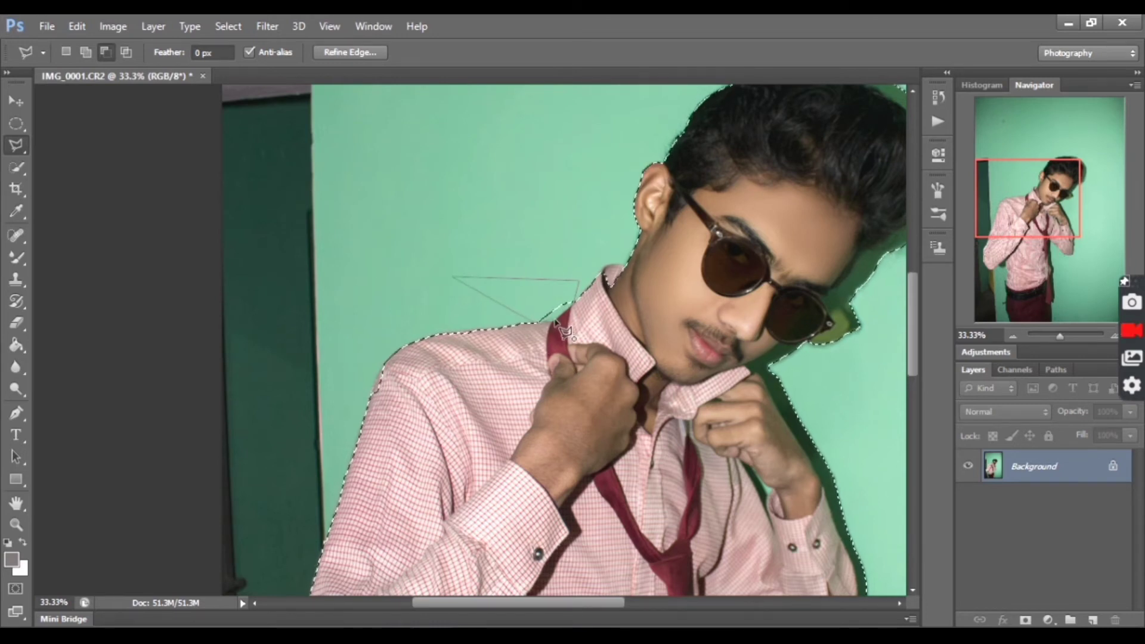
pyautogui.doubleClick(555, 320)
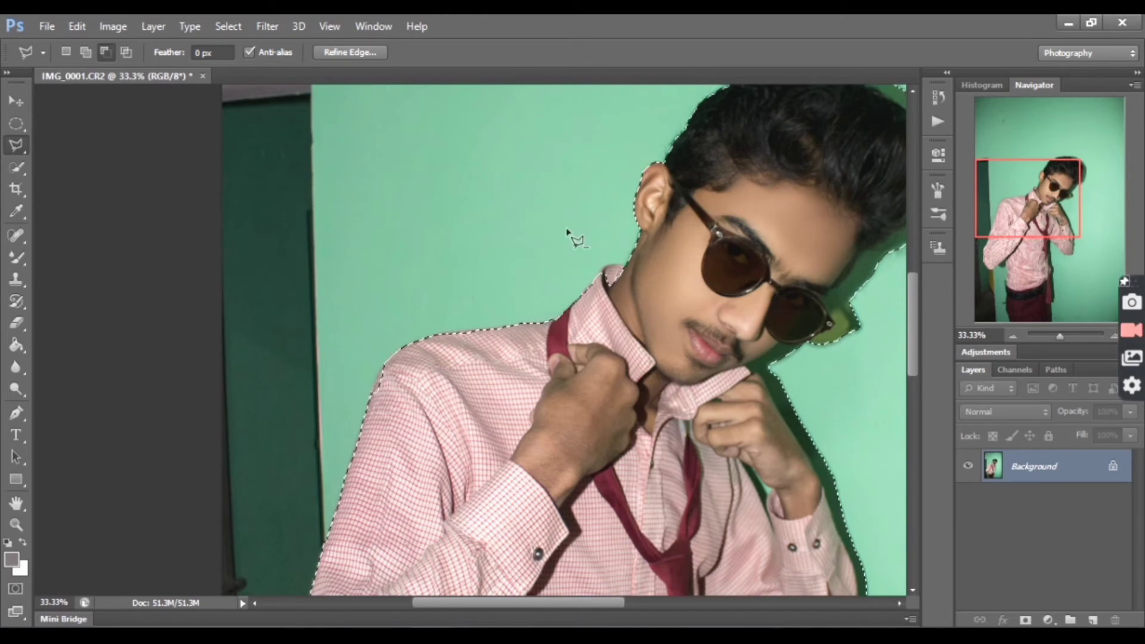
# Step: In Add mode, add the missed edge along the collar and neck to the selection
pyautogui.click(85, 52)
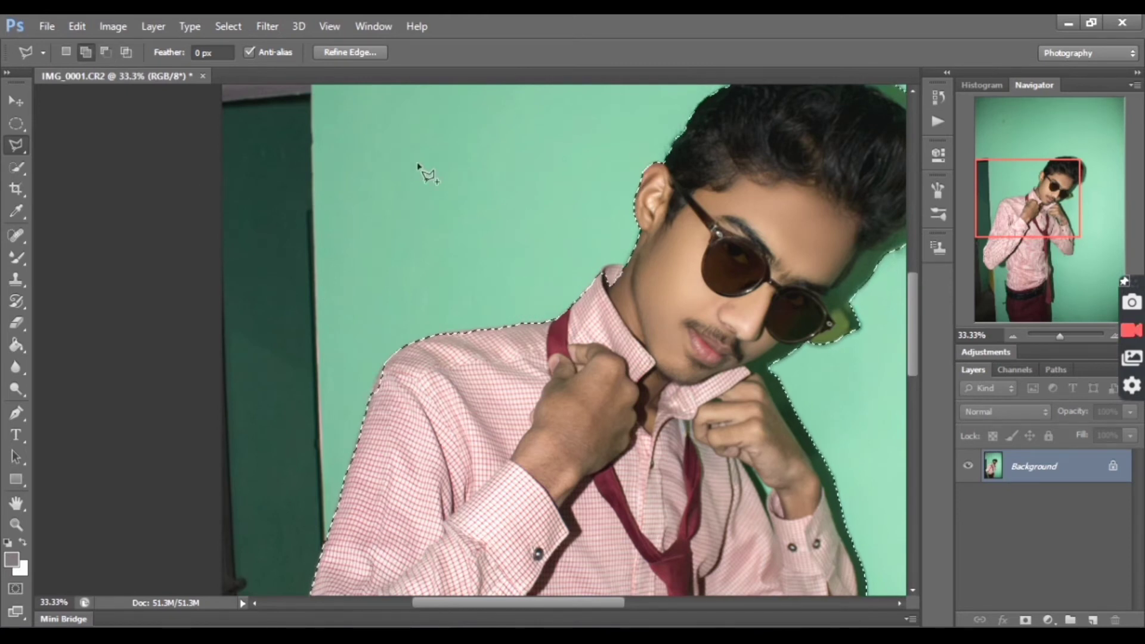
pyautogui.click(610, 267)
pyautogui.click(632, 268)
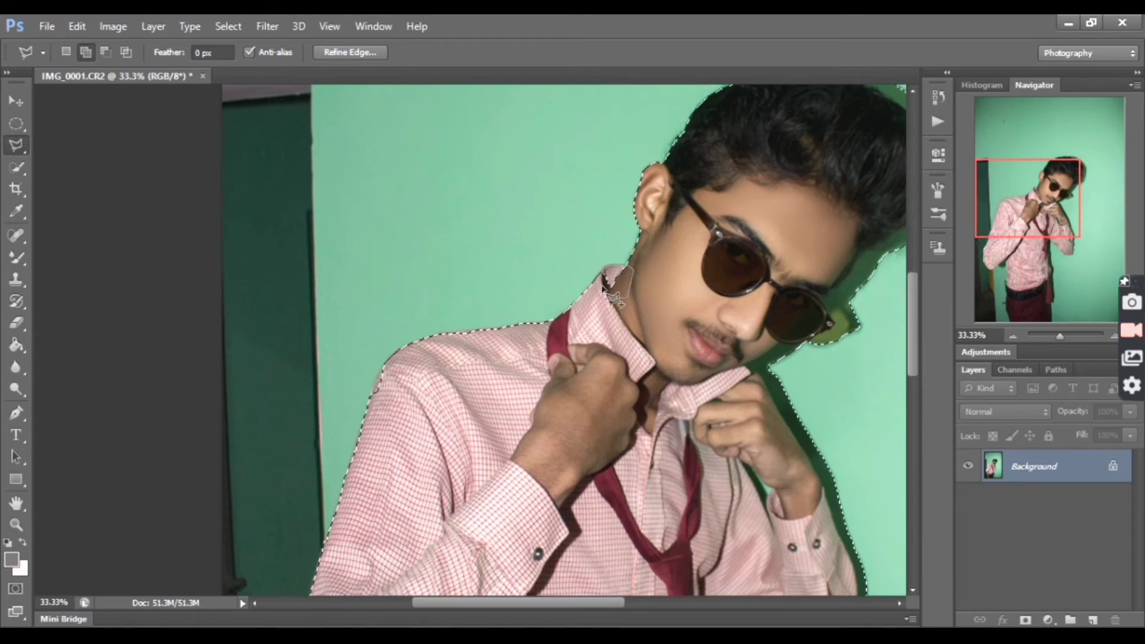
pyautogui.doubleClick(632, 287)
# Step: Feather the selection by 0.5 px and copy the man onto a new layer
pyautogui.rightClick(489, 425)
pyautogui.click(574, 115)
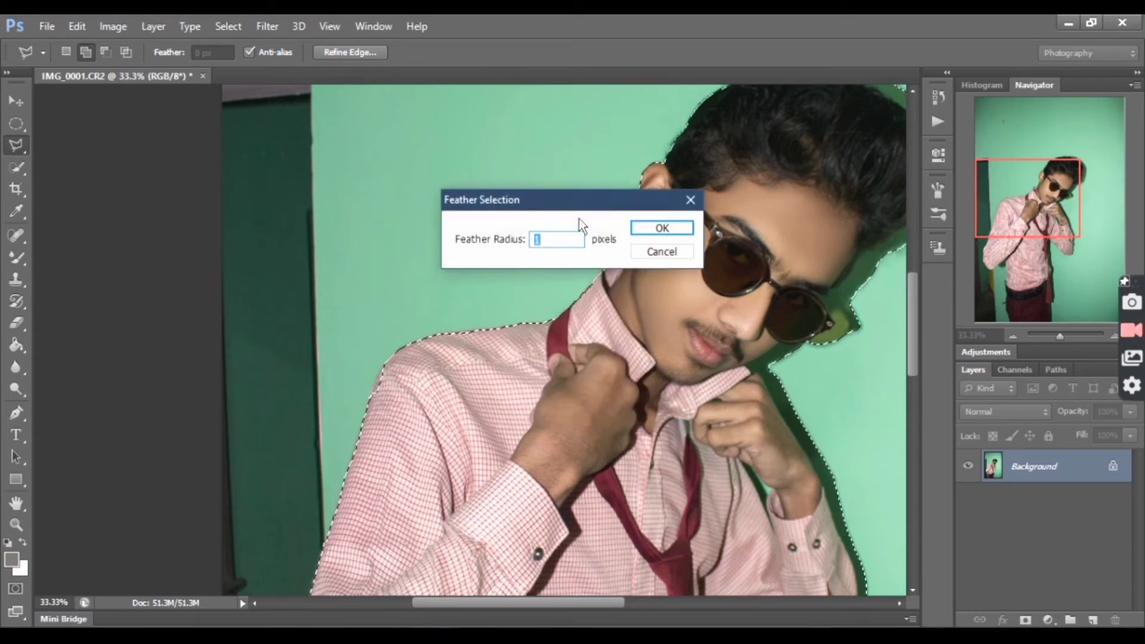
pyautogui.write('0.5')
pyautogui.press('Return')
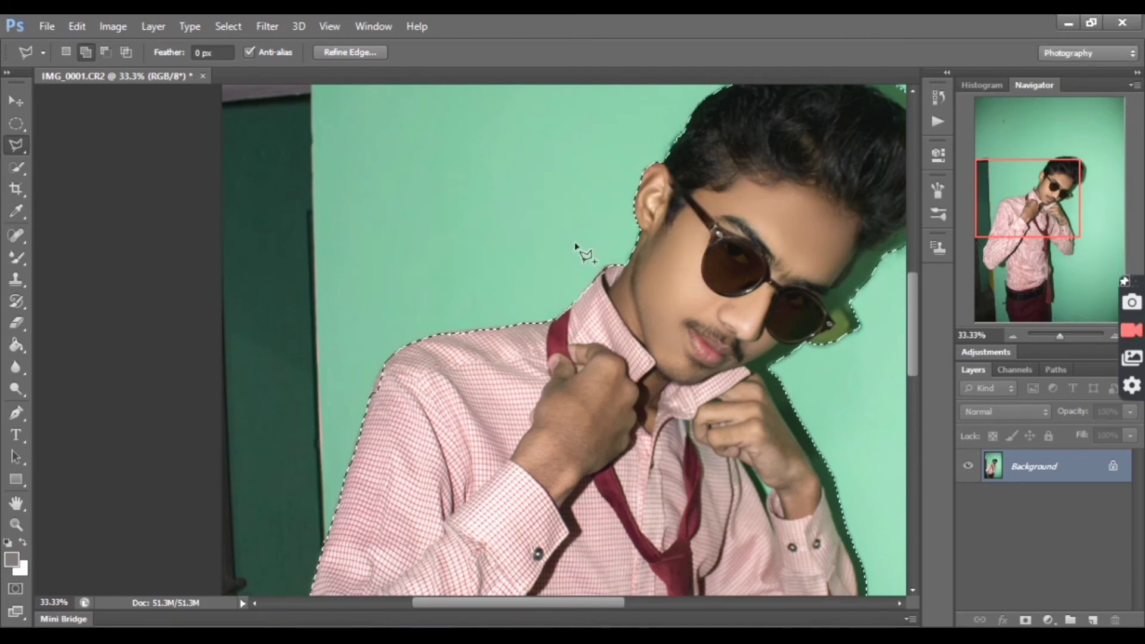
pyautogui.hotkey('ctrl', 'j')
# Step: Fit the whole image on screen and open the foreground colour picker
pyautogui.click(13, 526)
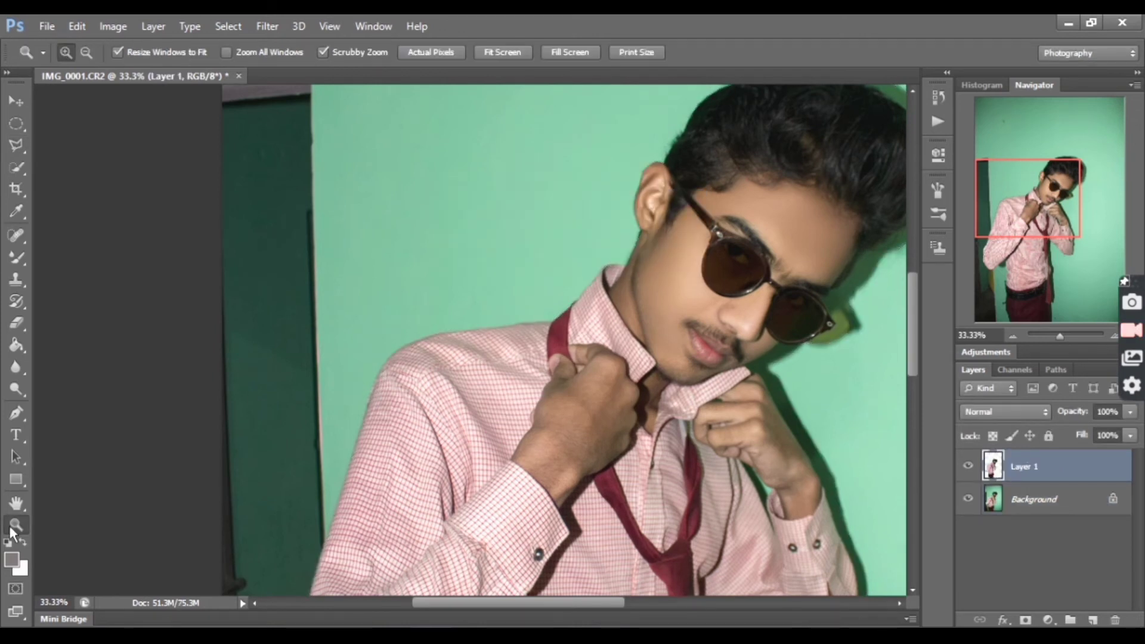
pyautogui.click(491, 52)
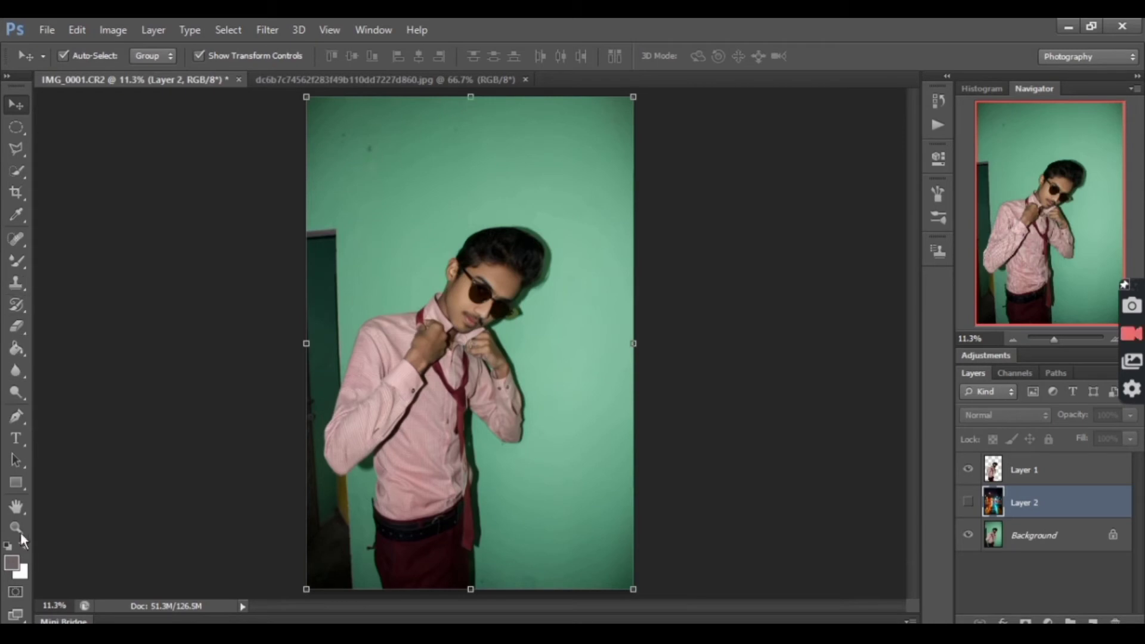
pyautogui.click(12, 563)
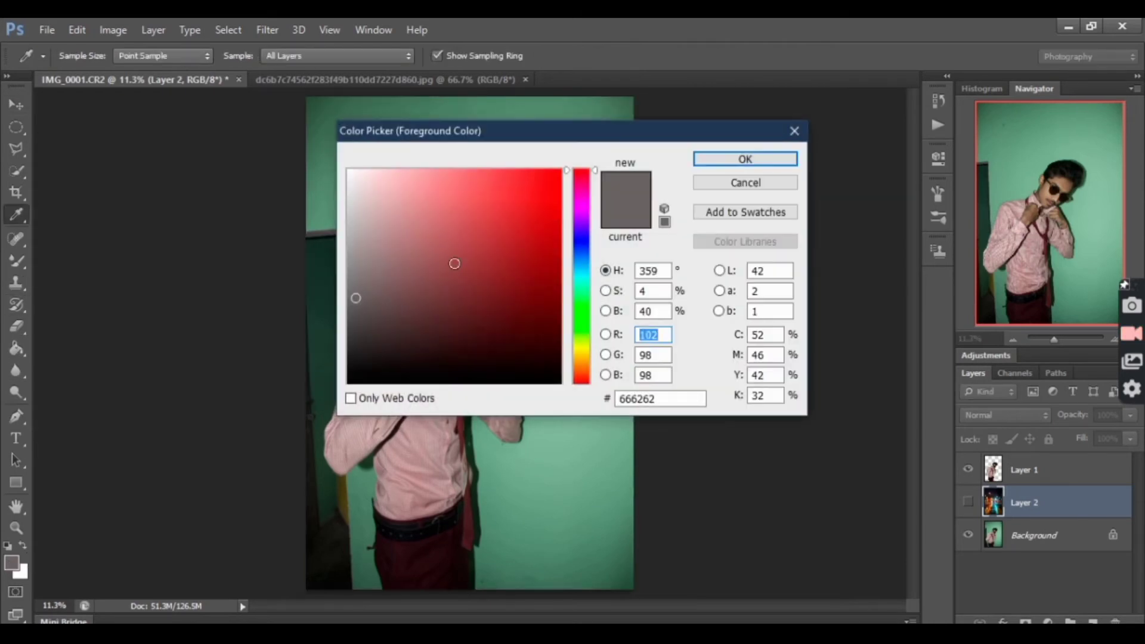
# Step: Sample the background green and set a darker shade as the foreground colour
pyautogui.moveTo(609, 136); pyautogui.dragTo(864, 143)
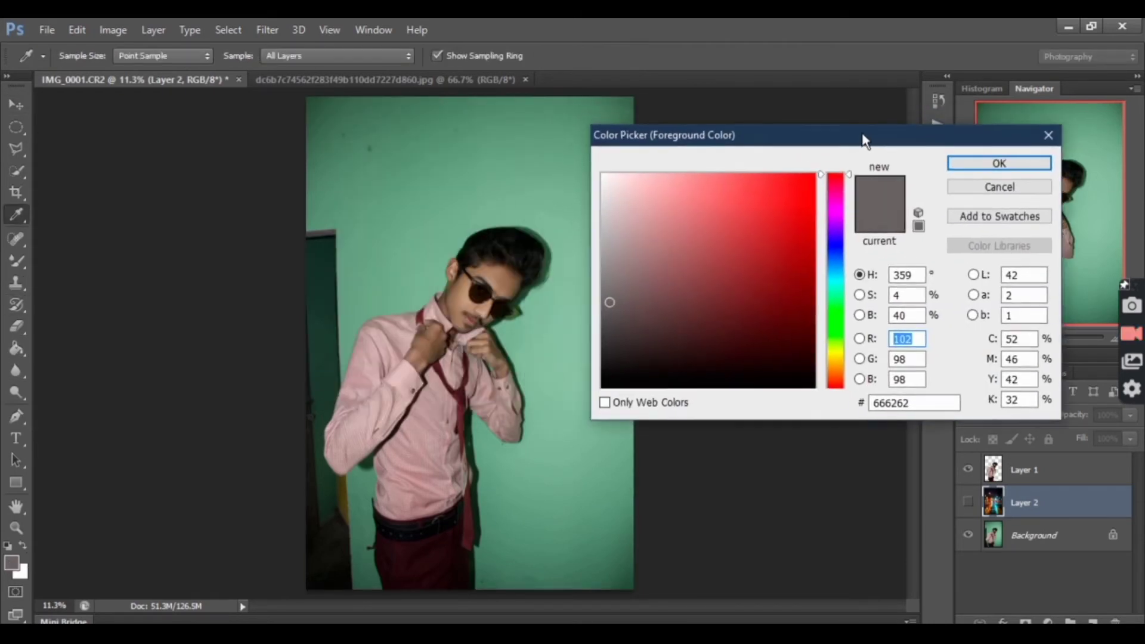
pyautogui.click(558, 121)
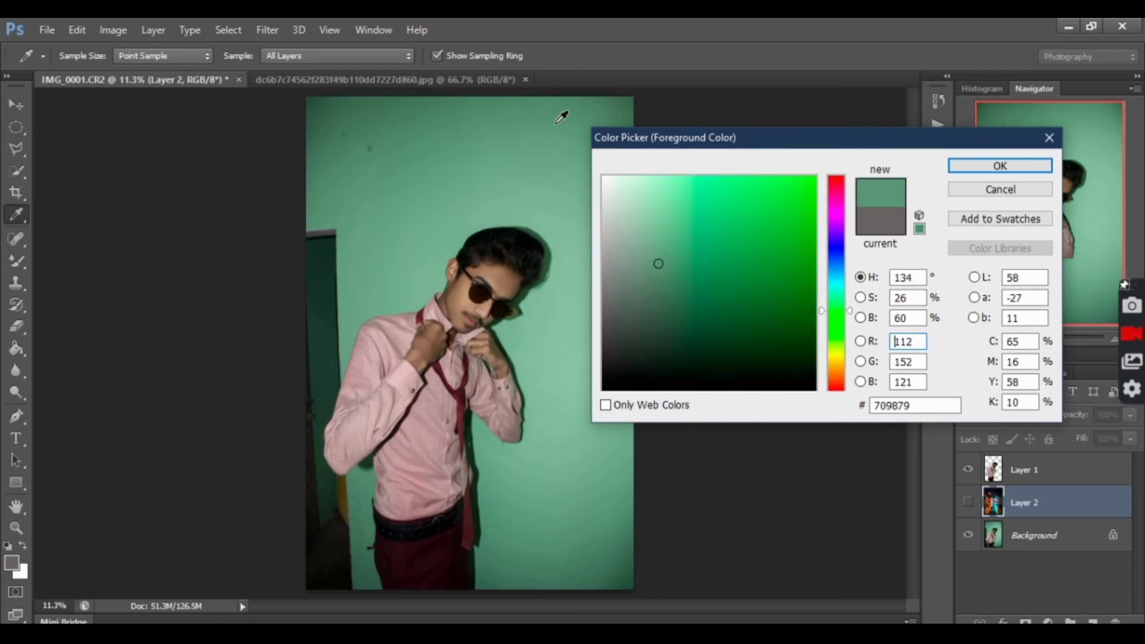
pyautogui.click(634, 99)
pyautogui.click(975, 170)
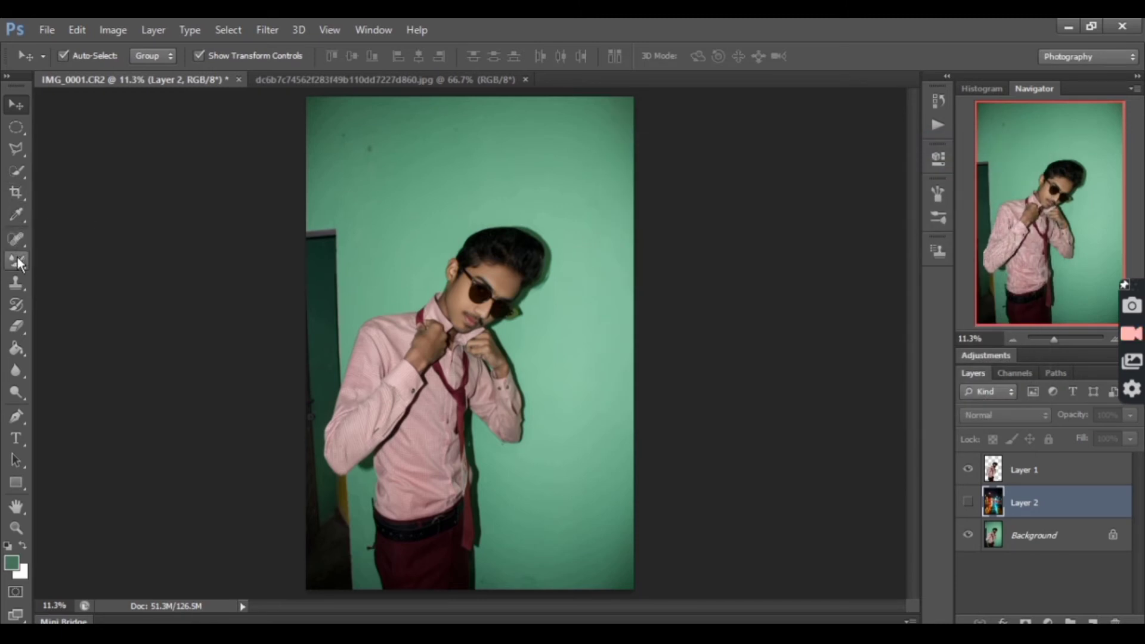
# Step: Choose the plain Brush Tool, make the Background layer active and enlarge the brush
pyautogui.click(17, 261)
pyautogui.rightClick(25, 263)
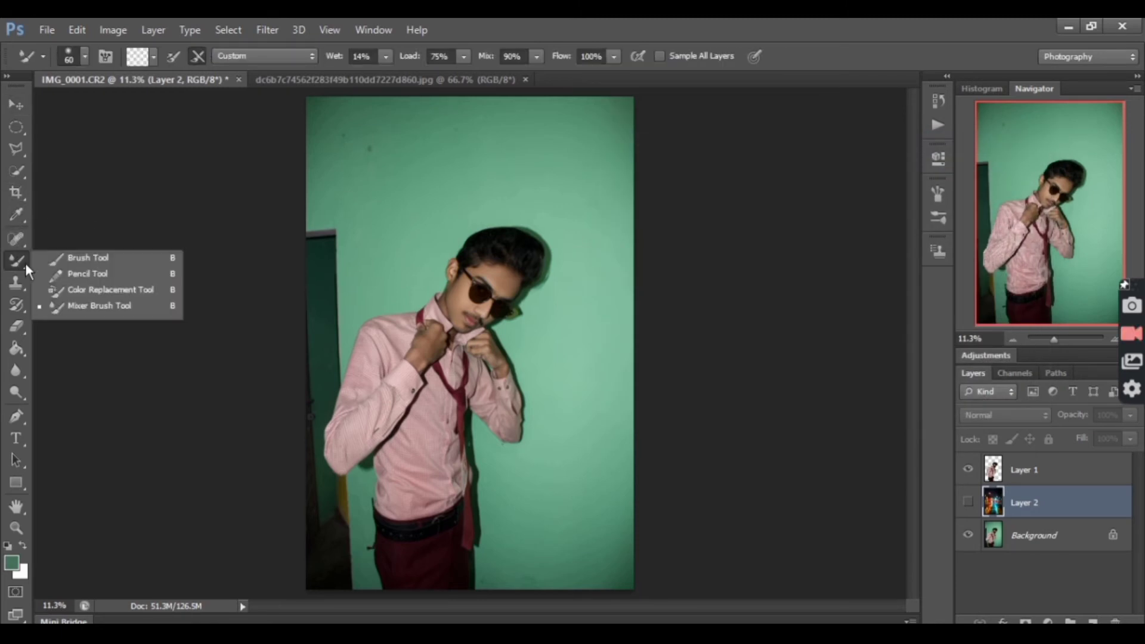
pyautogui.click(44, 260)
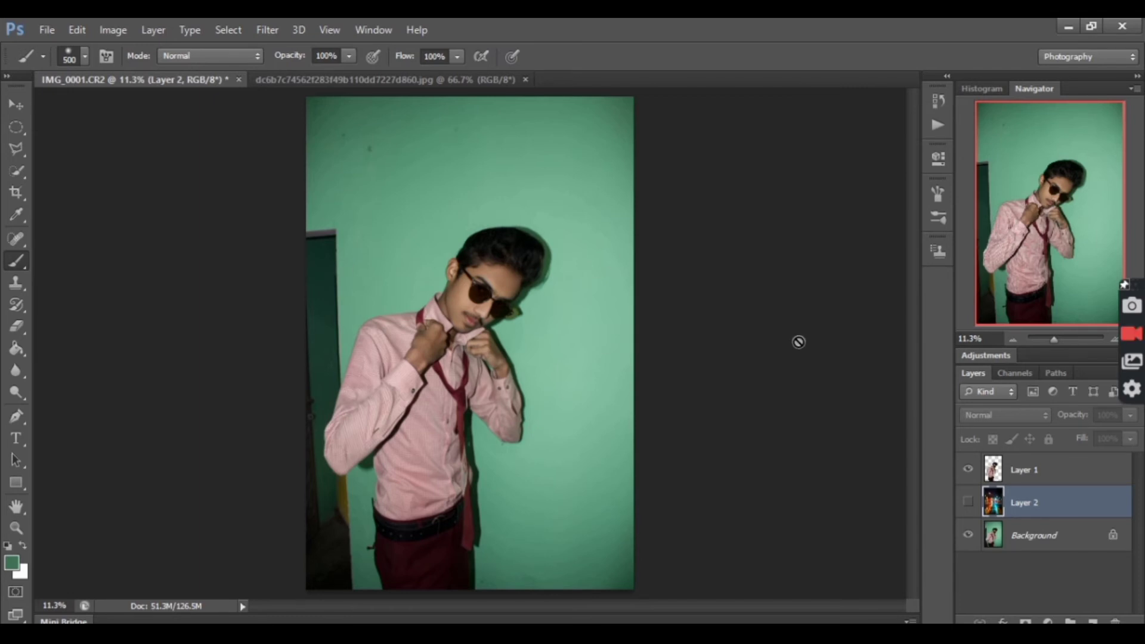
pyautogui.click(1000, 472)
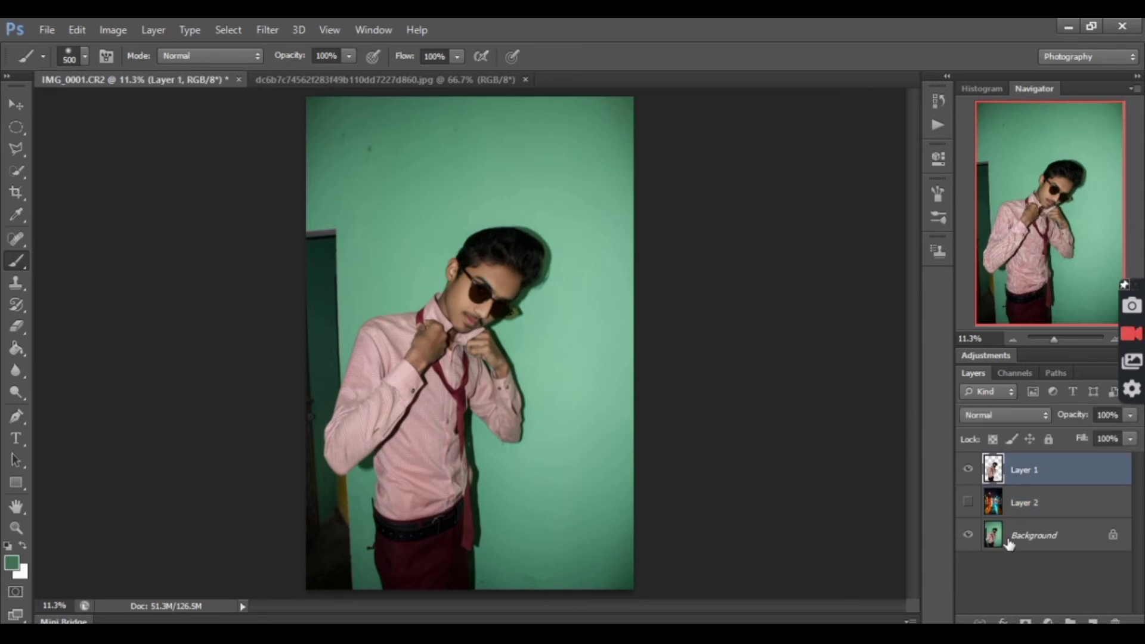
pyautogui.click(1008, 540)
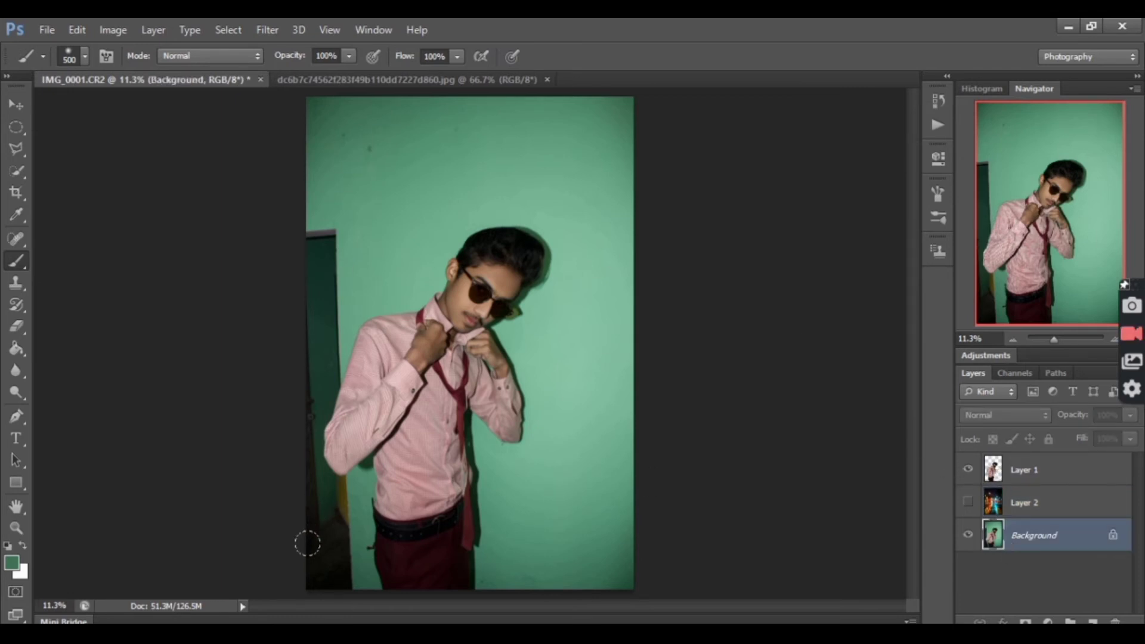
pyautogui.press(']')
# Step: Paint green over the lower strip, right side, top and bottom-left shadow of the background
pyautogui.moveTo(572, 530); pyautogui.dragTo(287, 481)
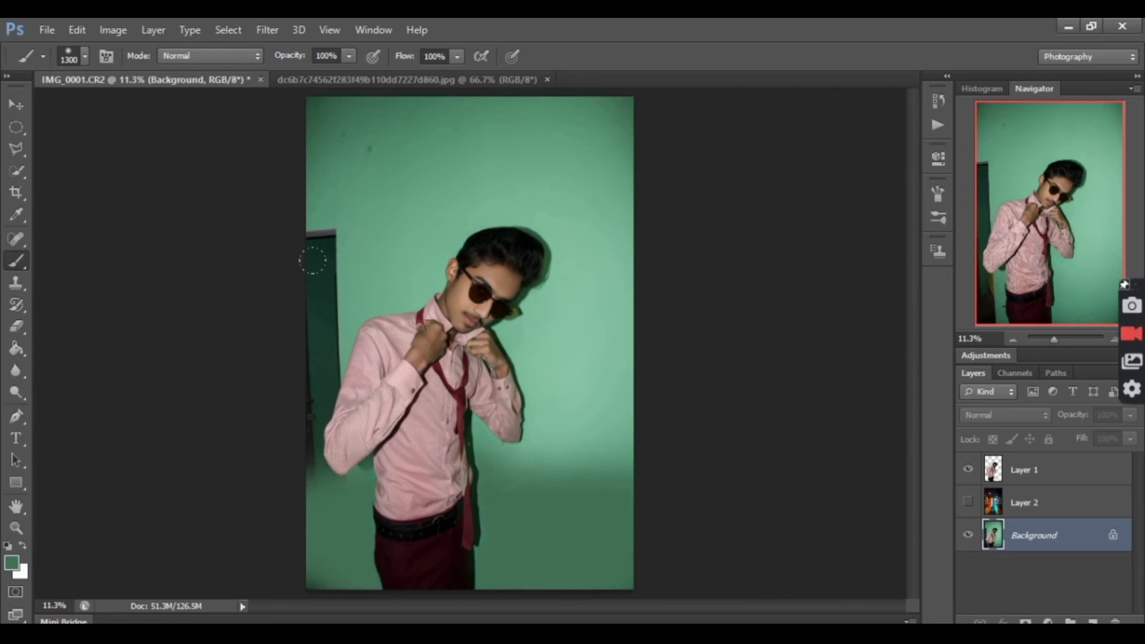
pyautogui.moveTo(286, 480)
pyautogui.mouseDown()
pyautogui.moveTo(288, 324)
pyautogui.moveTo(282, 341)
pyautogui.mouseUp()
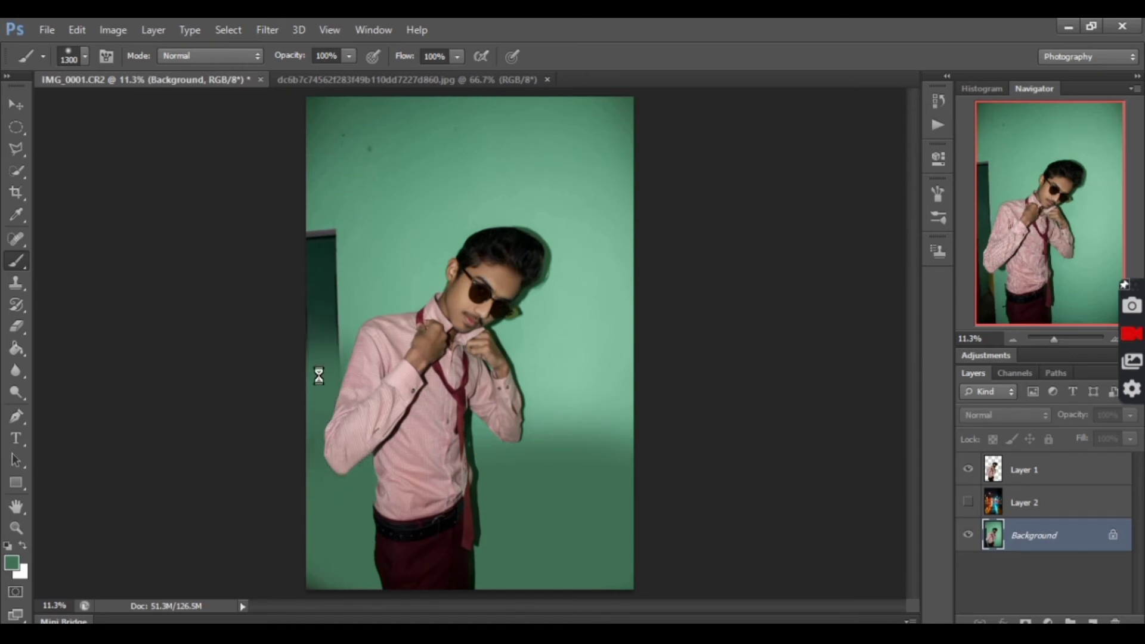
pyautogui.moveTo(318, 375); pyautogui.dragTo(285, 311)
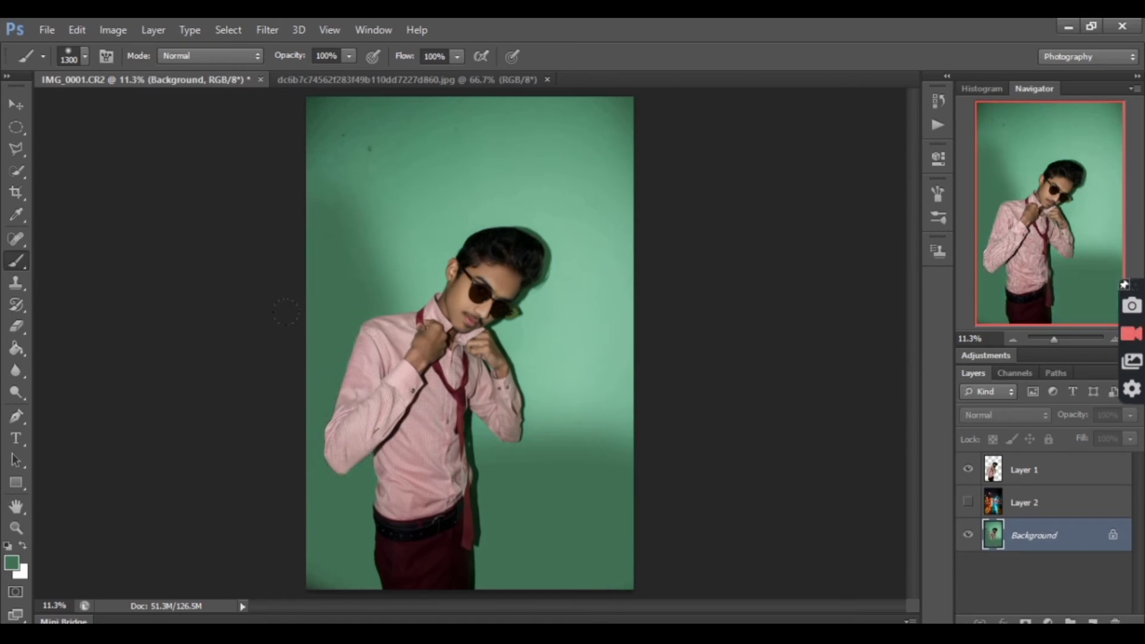
pyautogui.moveTo(277, 139)
pyautogui.mouseDown()
pyautogui.moveTo(590, 365)
pyautogui.moveTo(504, 332)
pyautogui.moveTo(540, 207)
pyautogui.moveTo(382, 215)
pyautogui.mouseUp()
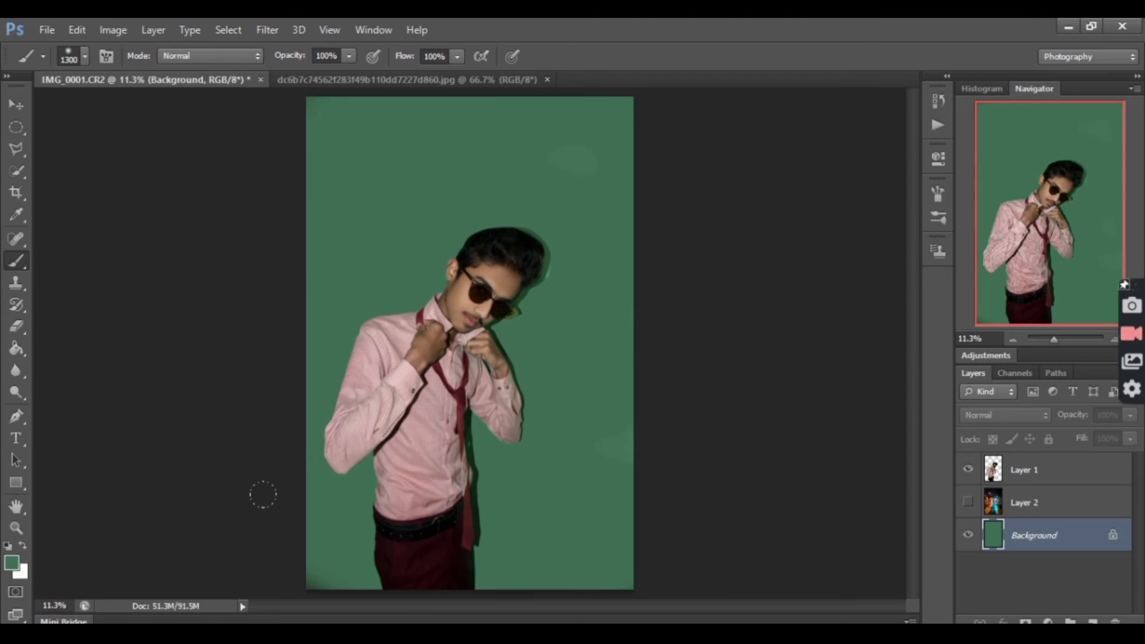
pyautogui.moveTo(316, 581); pyautogui.dragTo(319, 541)
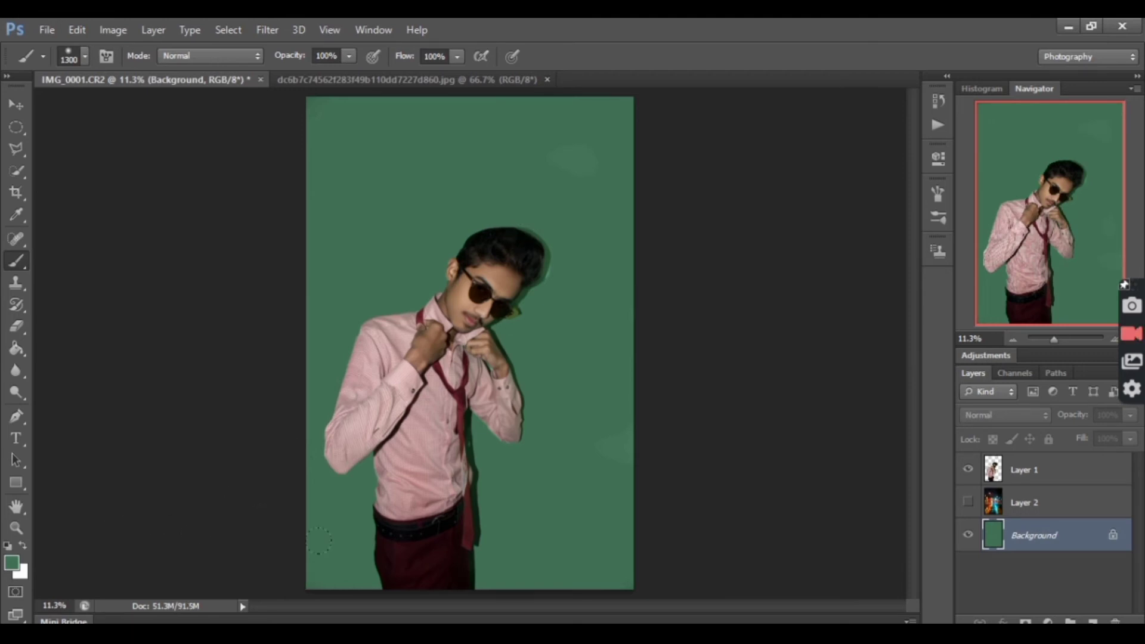
# Step: Zoom in on the head, select Layer 1 and choose the standard Eraser Tool
pyautogui.click(17, 528)
pyautogui.moveTo(509, 232); pyautogui.dragTo(894, 351)
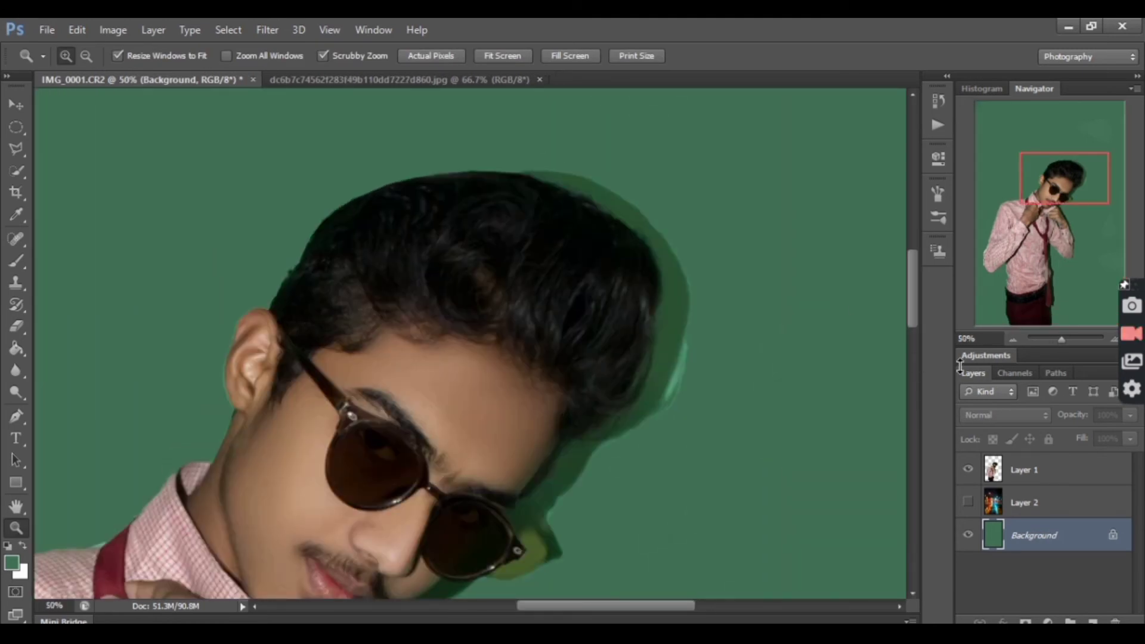
pyautogui.click(1027, 464)
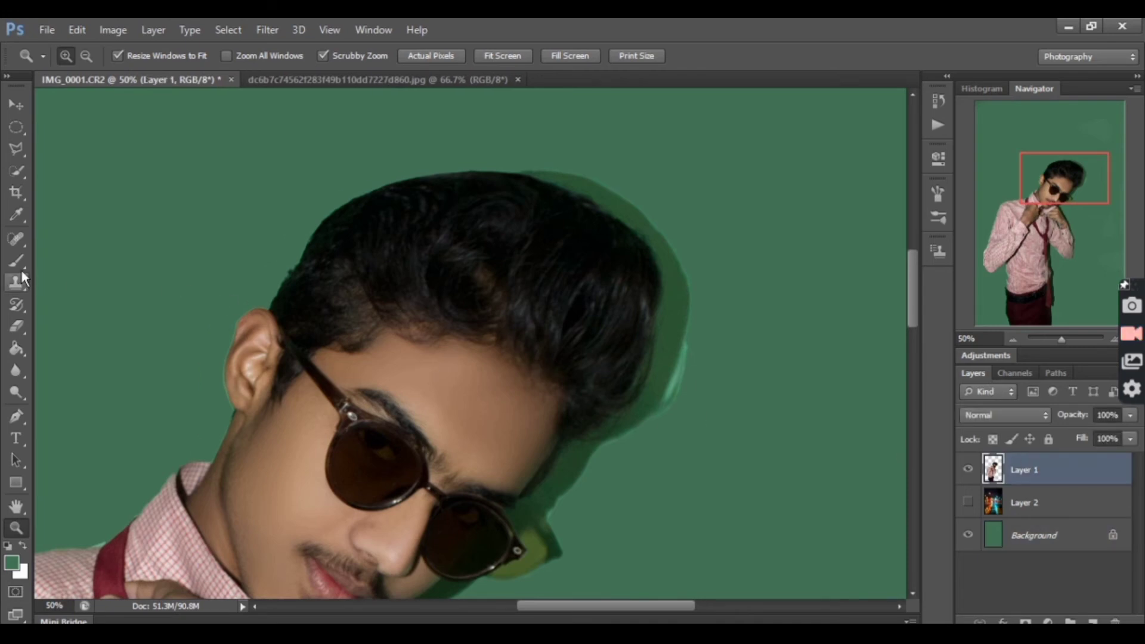
pyautogui.click(19, 332)
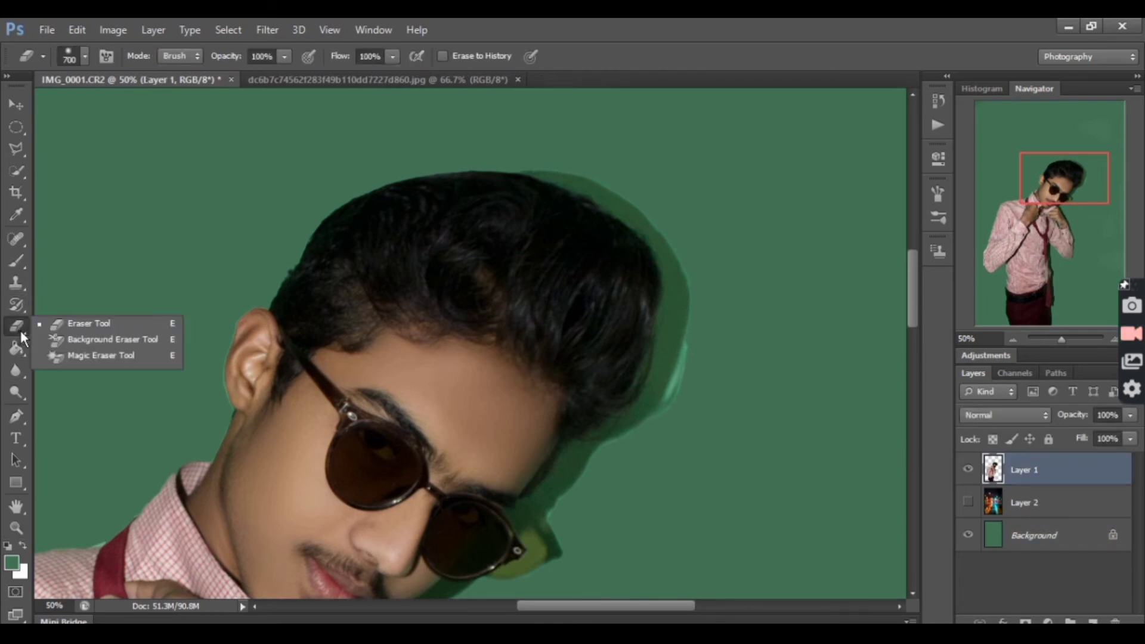
pyautogui.click(53, 330)
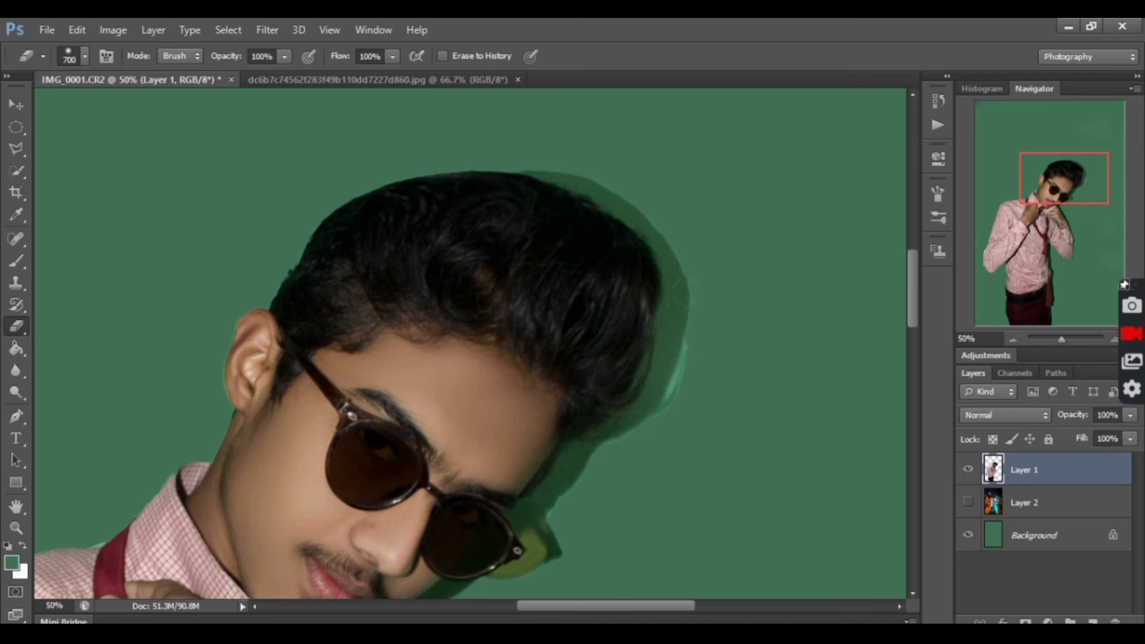
# Step: Set the eraser to a hard round 298 px brush, then zoom out to the whole image
pyautogui.click(85, 56)
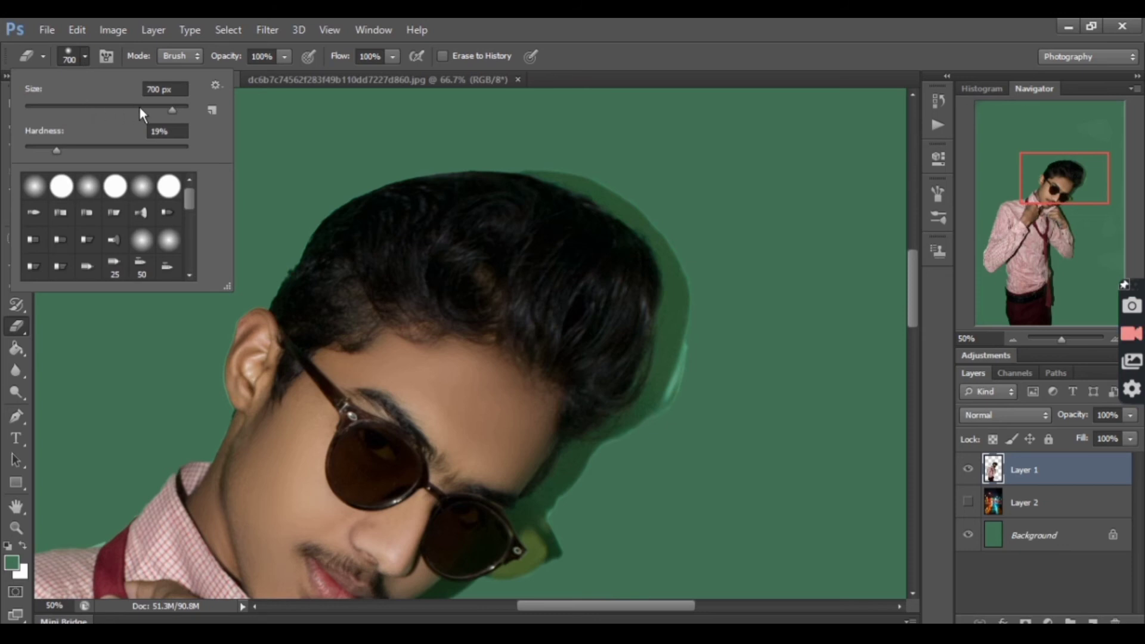
pyautogui.click(62, 186)
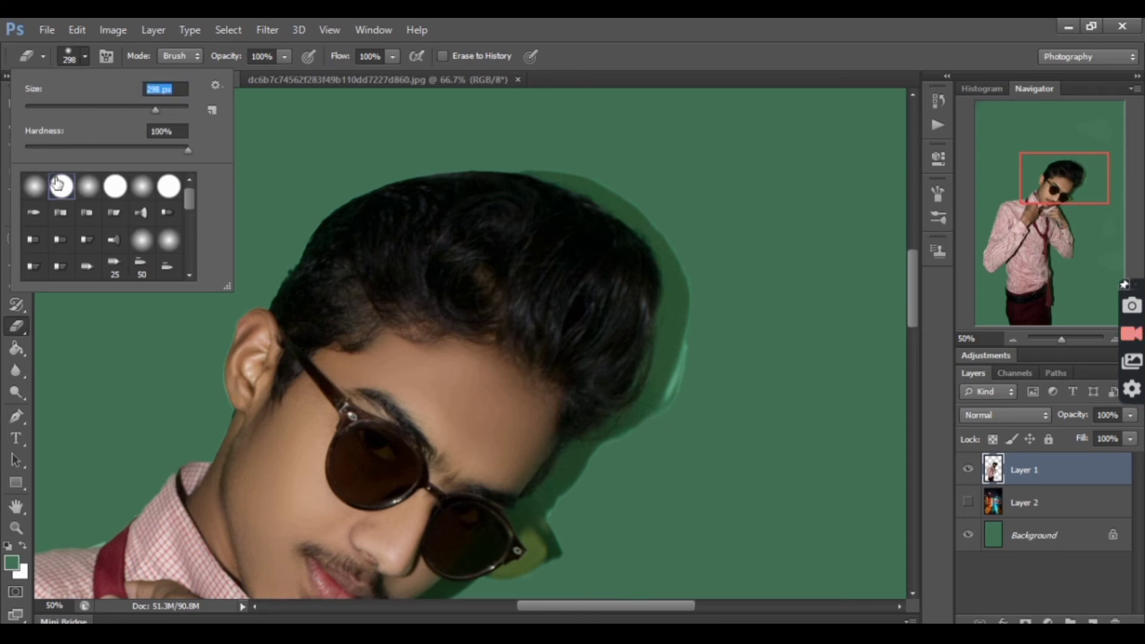
pyautogui.click(696, 300)
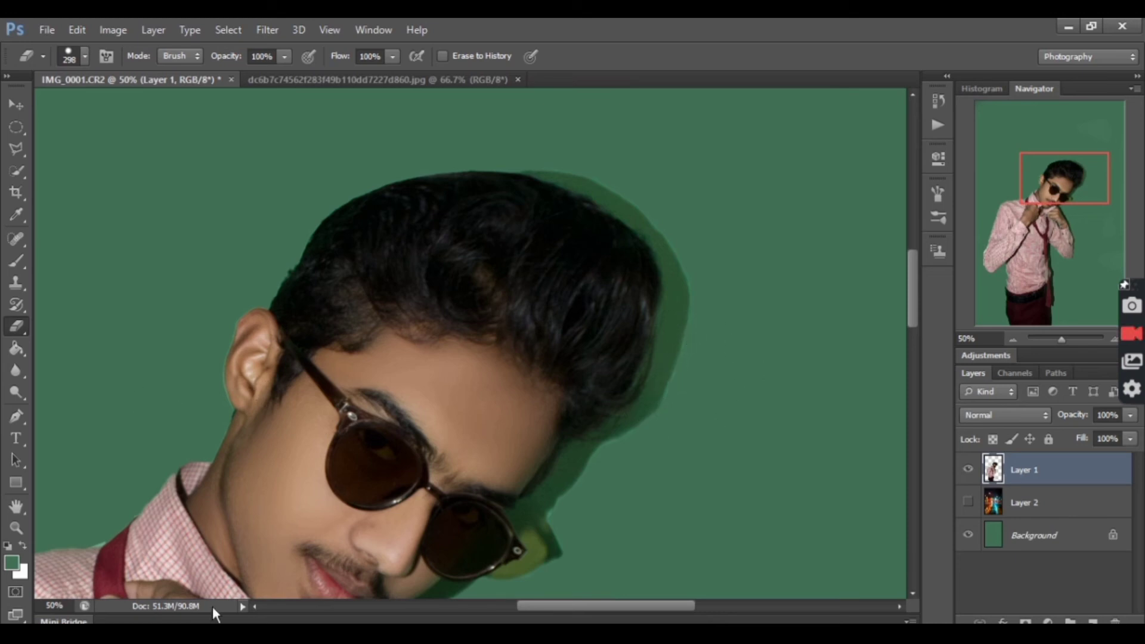
pyautogui.click(15, 526)
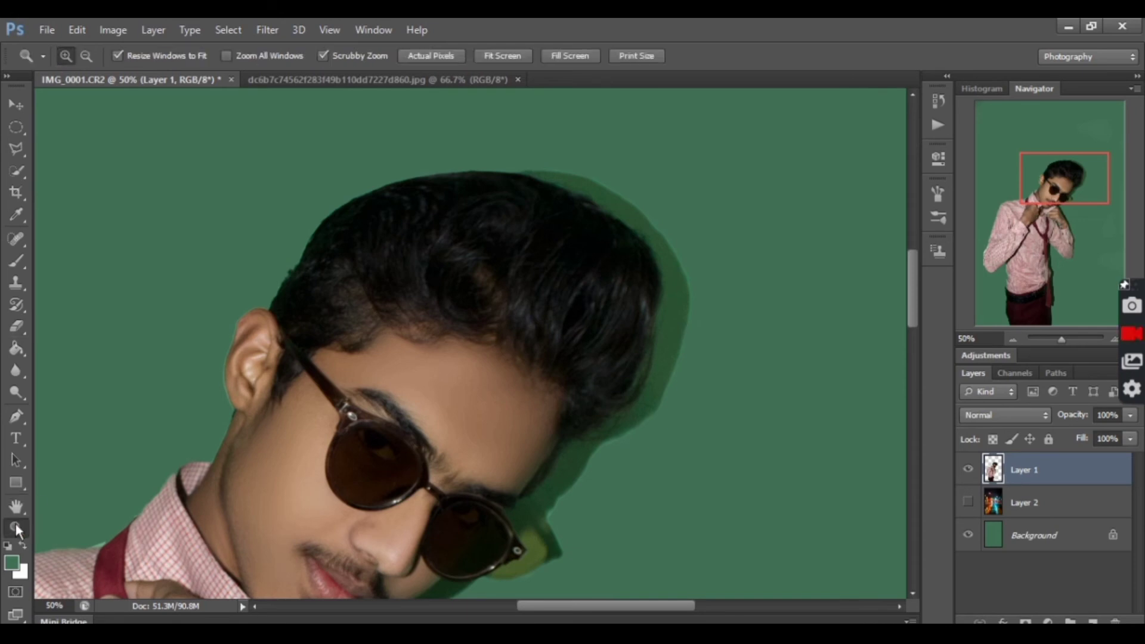
pyautogui.click(506, 56)
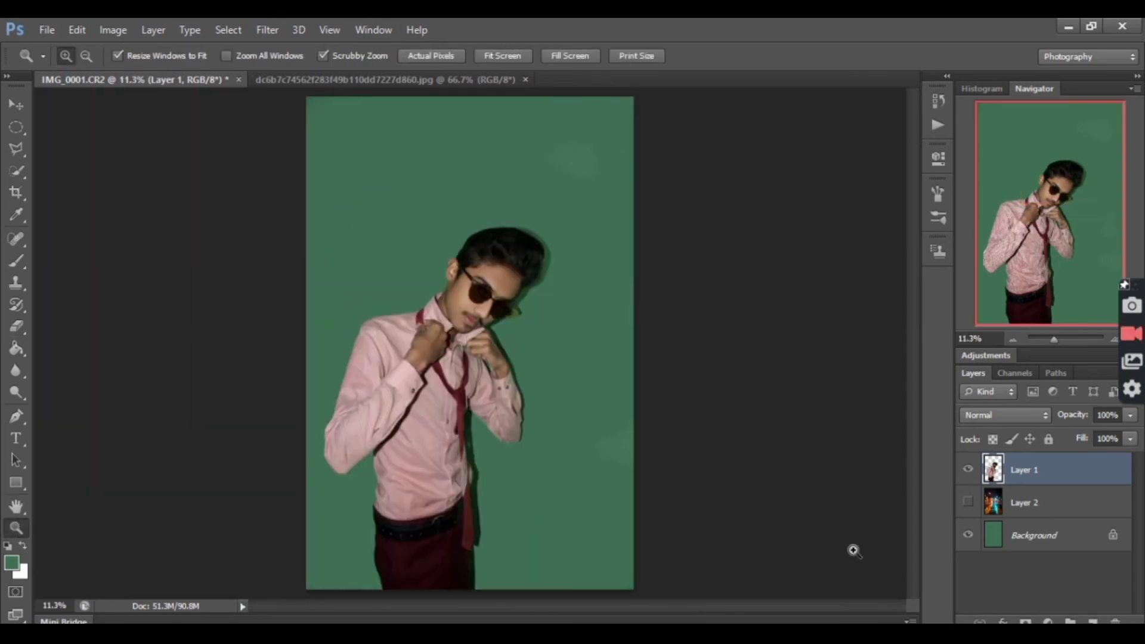
# Step: Add a Selective Color adjustment layer and set Reds Cyan to -40
pyautogui.click(1045, 619)
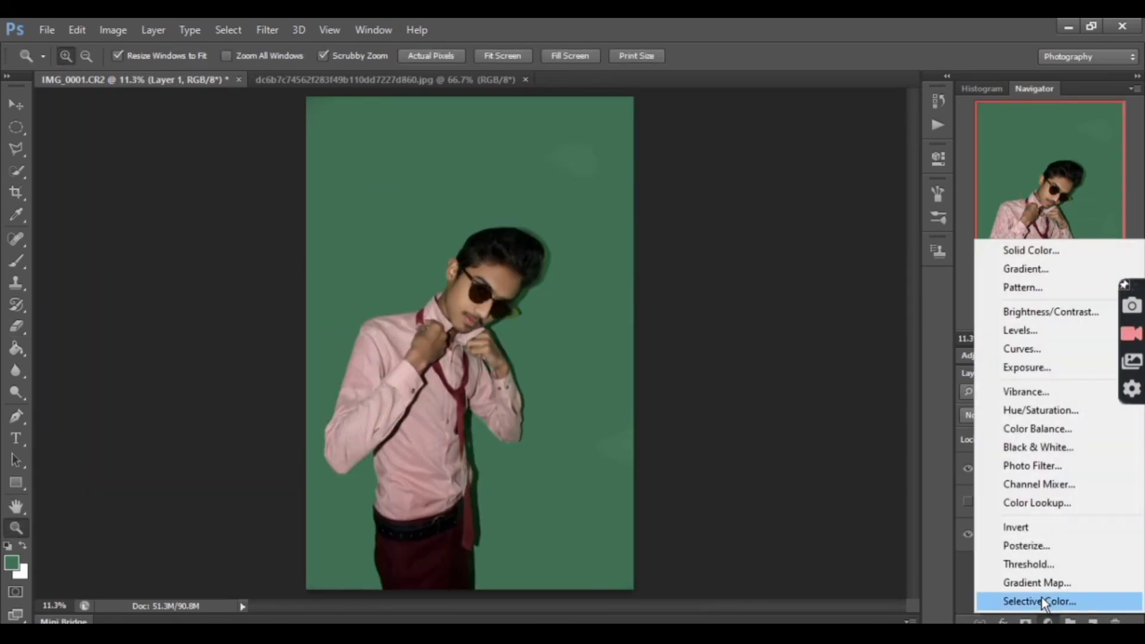
pyautogui.click(1042, 599)
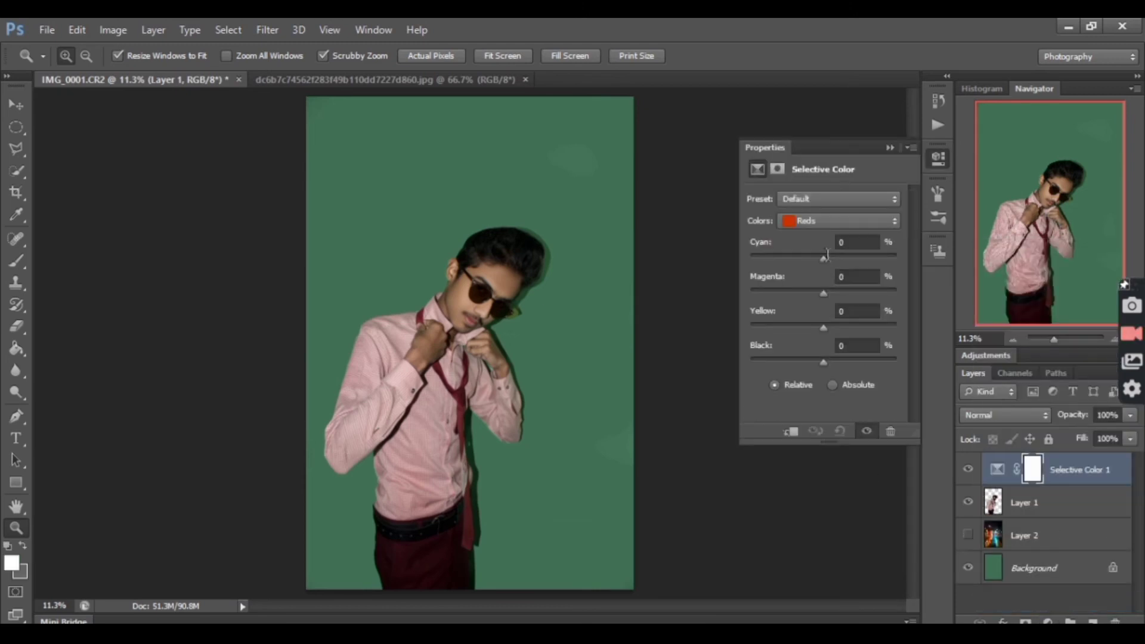
pyautogui.moveTo(824, 256); pyautogui.dragTo(794, 255)
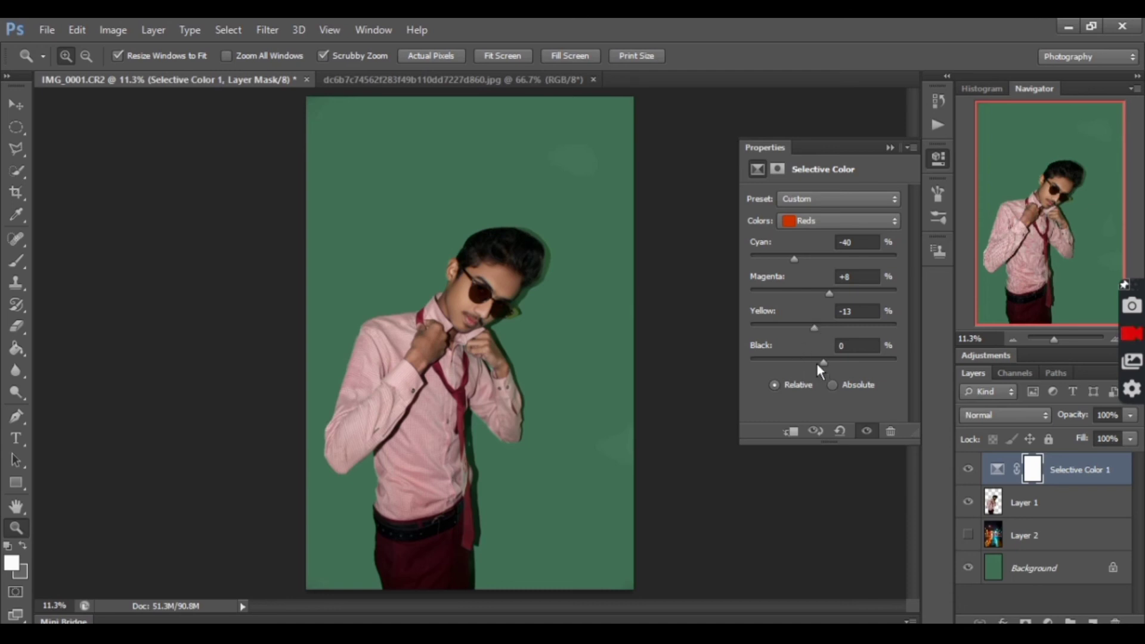
# Step: In the Yellows range, set Cyan to -25 and Black to -17
pyautogui.click(856, 228)
pyautogui.click(858, 251)
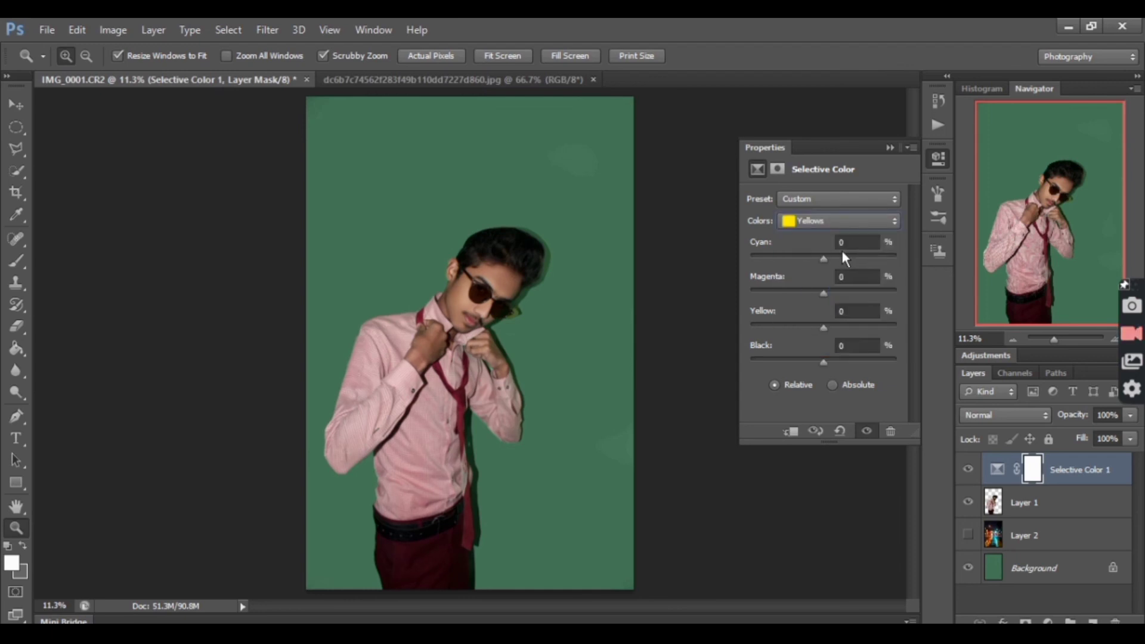
pyautogui.moveTo(824, 256); pyautogui.dragTo(805, 253)
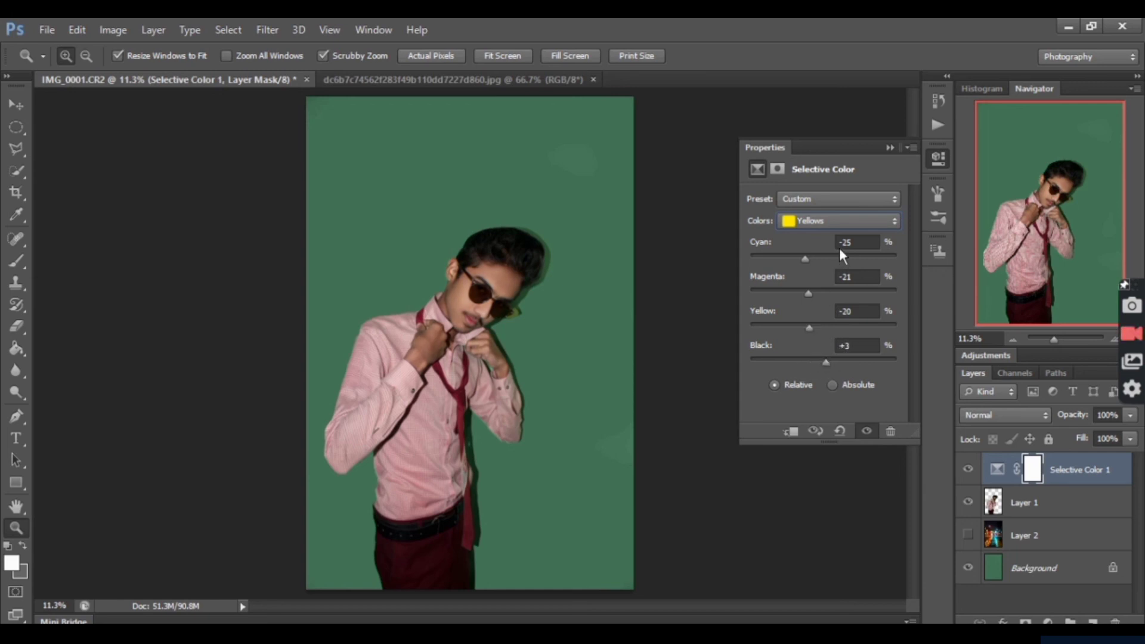
pyautogui.moveTo(802, 345); pyautogui.dragTo(790, 344)
# Step: Raise Black in the Blacks range to +5, return to Reds and close the properties
pyautogui.click(861, 221)
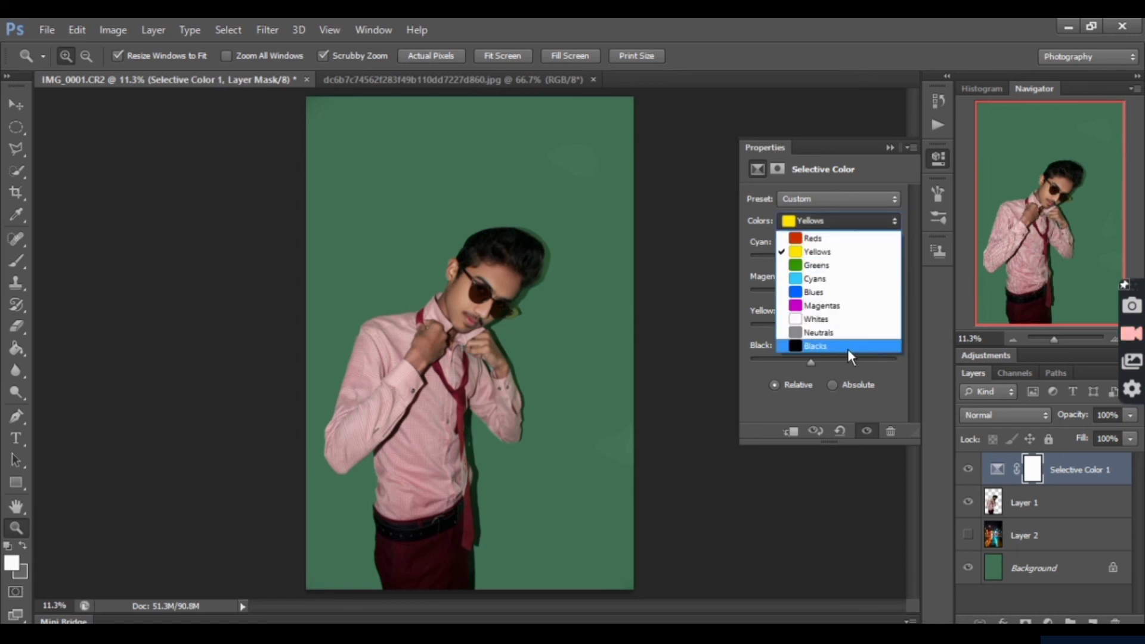
pyautogui.click(846, 348)
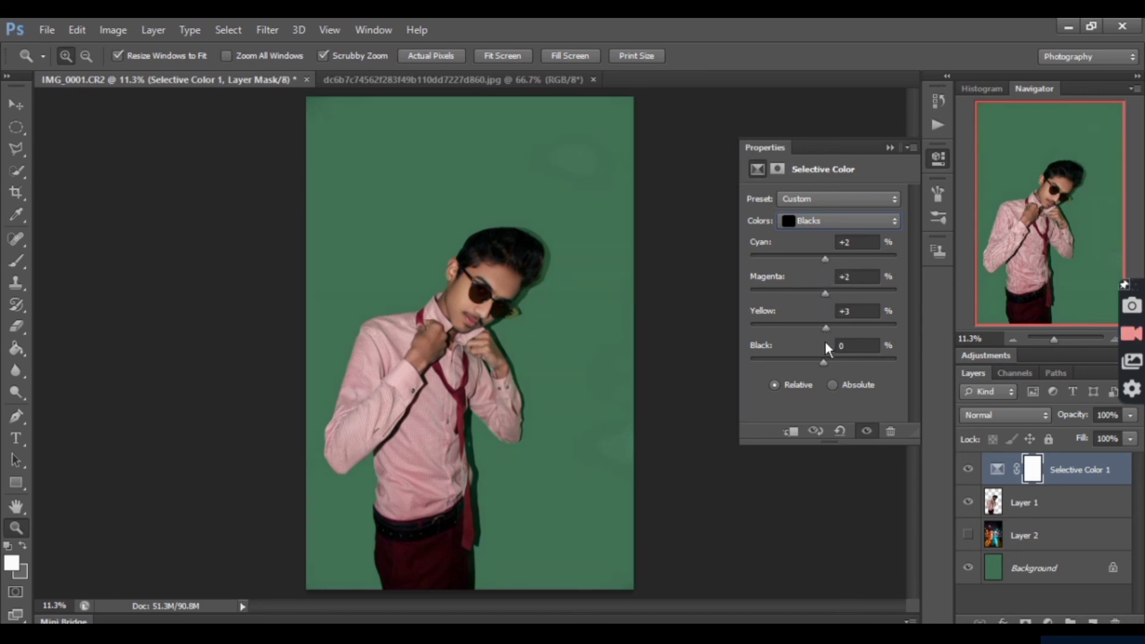
pyautogui.moveTo(823, 363); pyautogui.dragTo(822, 365)
pyautogui.click(875, 221)
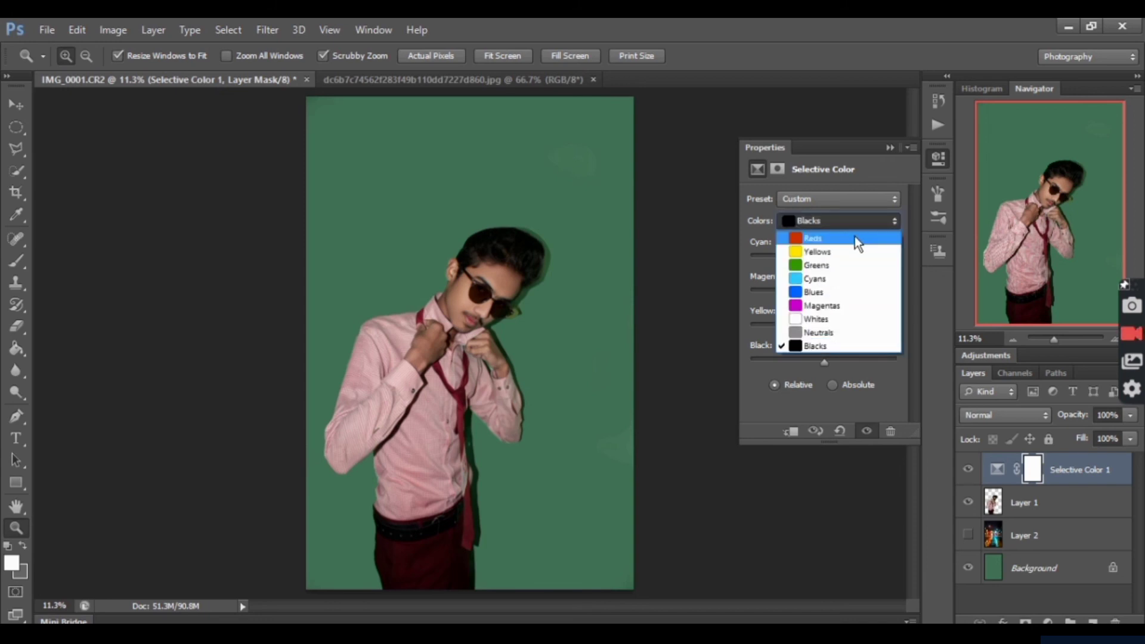
pyautogui.click(854, 237)
pyautogui.click(887, 144)
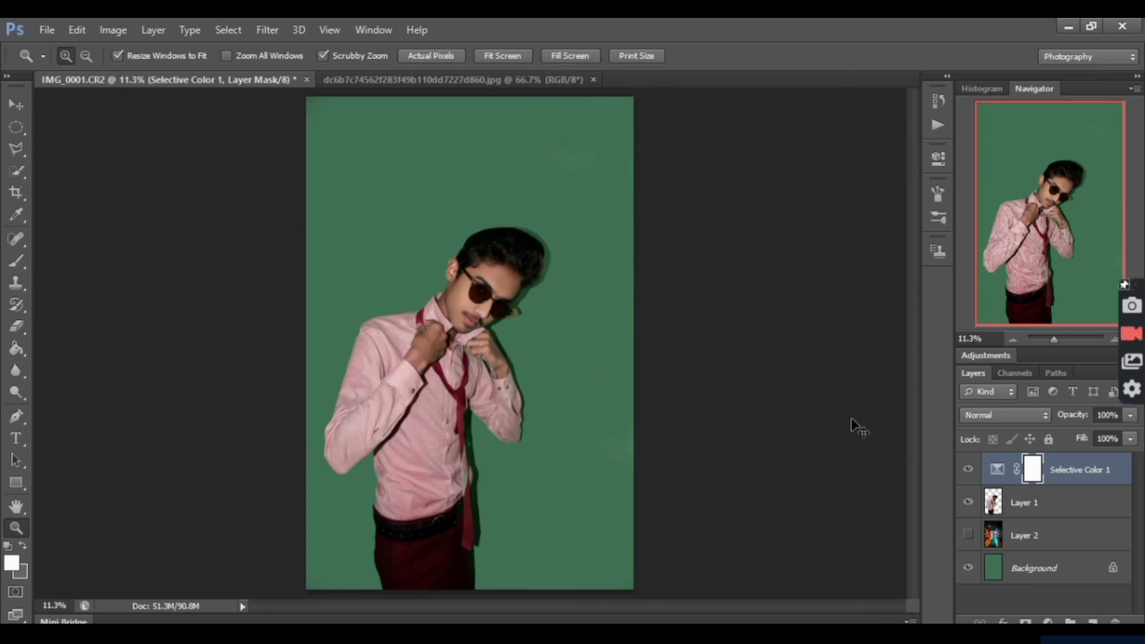
# Step: Save the portrait as IMG_0001.jpg in JPEG format at quality 10
pyautogui.hotkey('ctrl', 'shift', 's')
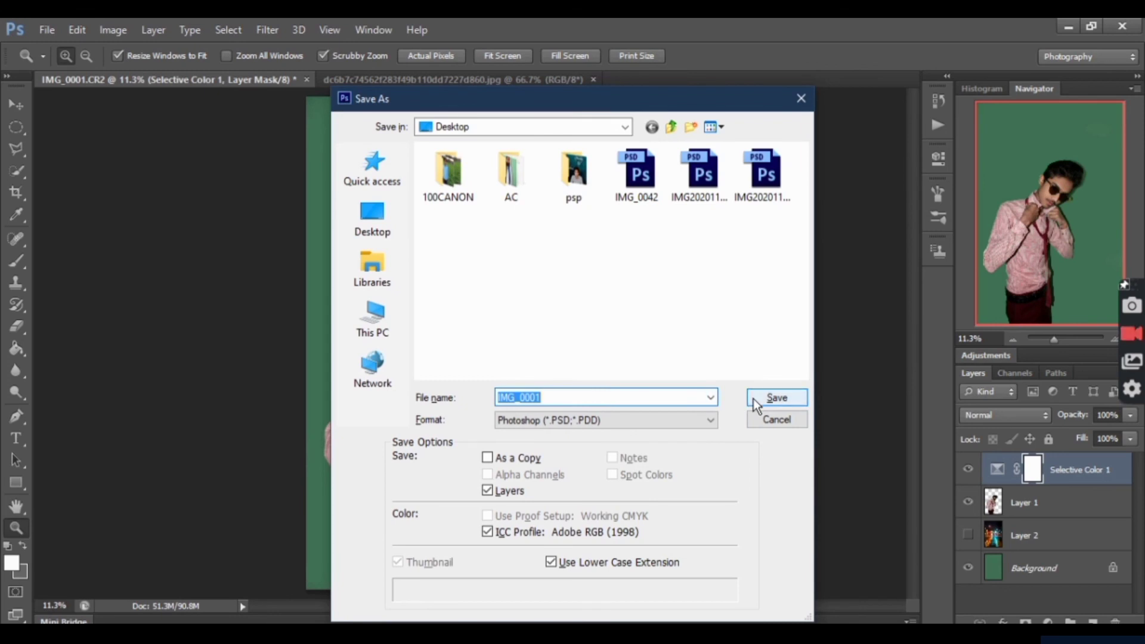
pyautogui.click(707, 420)
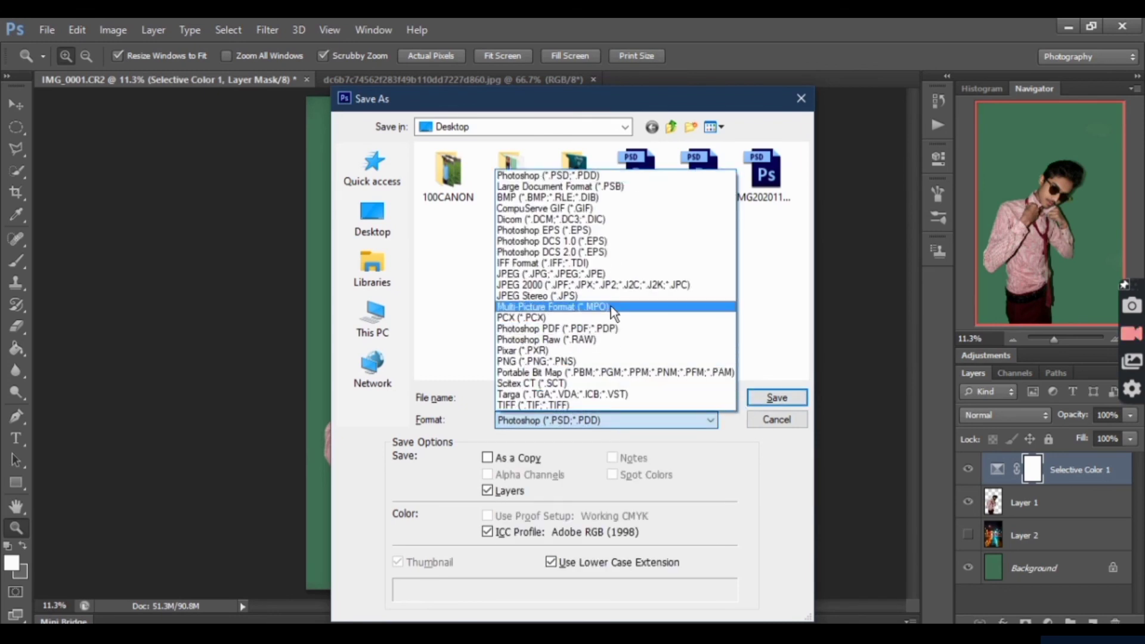
pyautogui.click(613, 274)
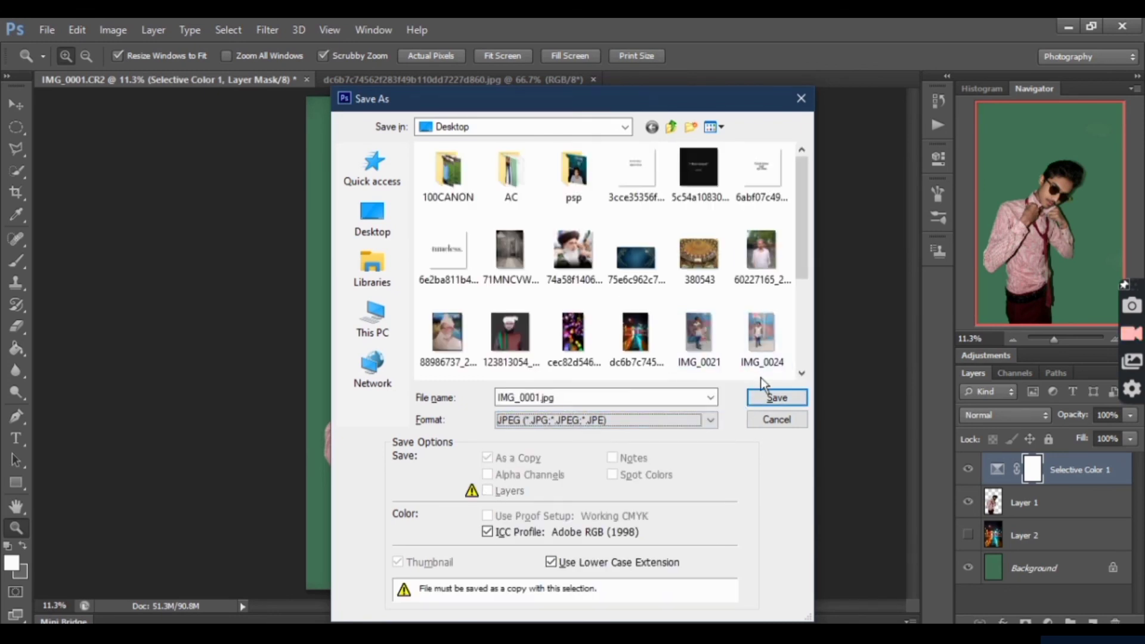
pyautogui.click(771, 397)
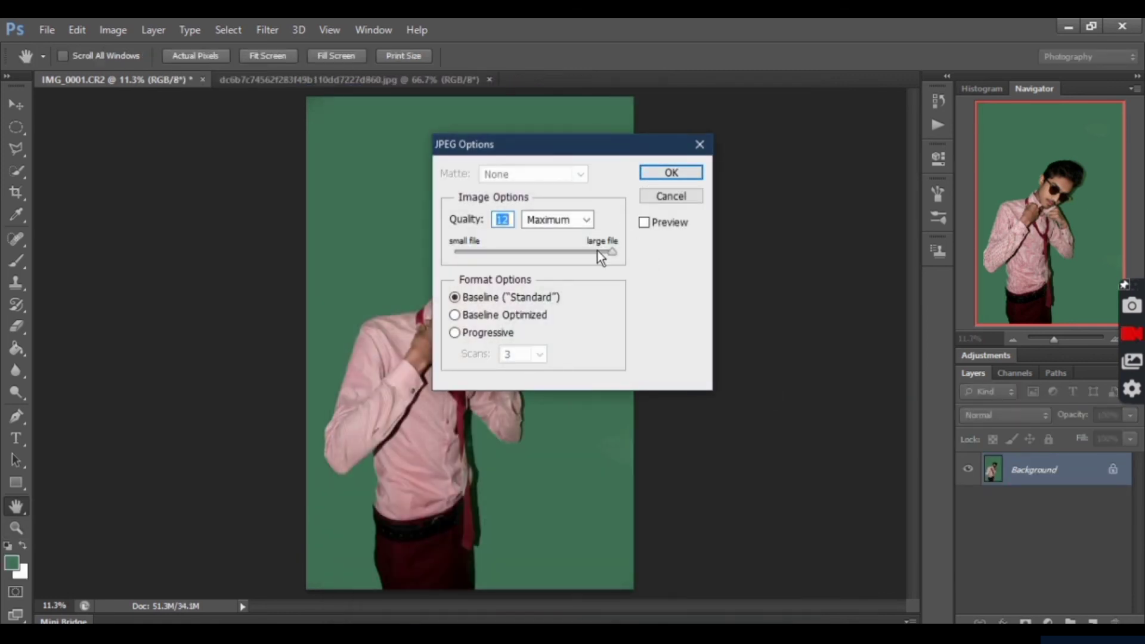
pyautogui.moveTo(596, 250); pyautogui.dragTo(590, 250)
pyautogui.click(656, 177)
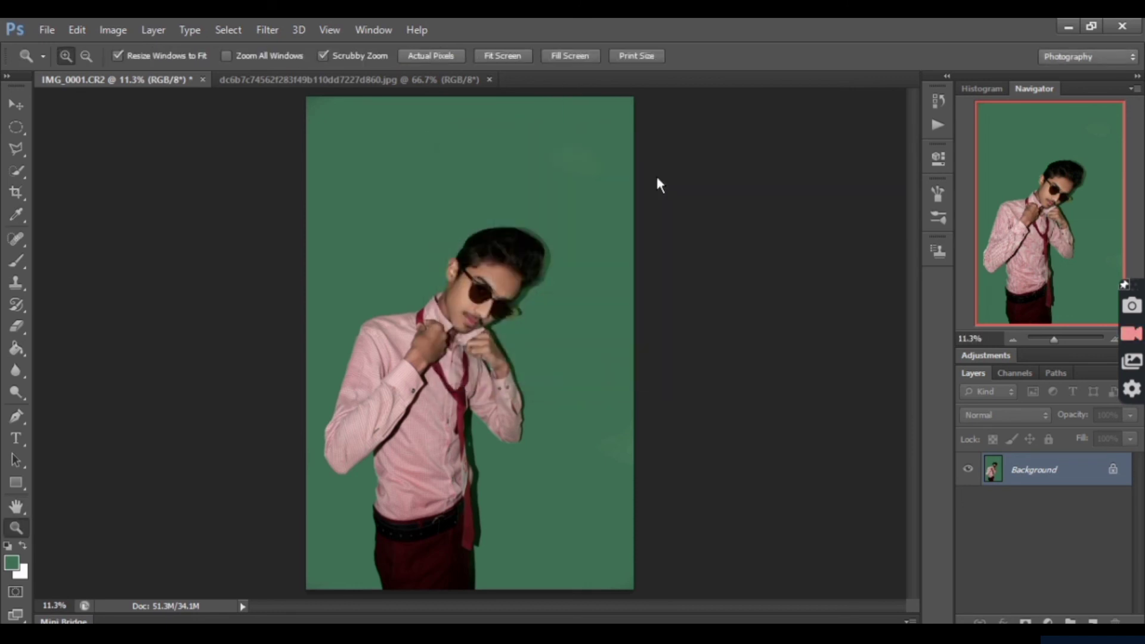